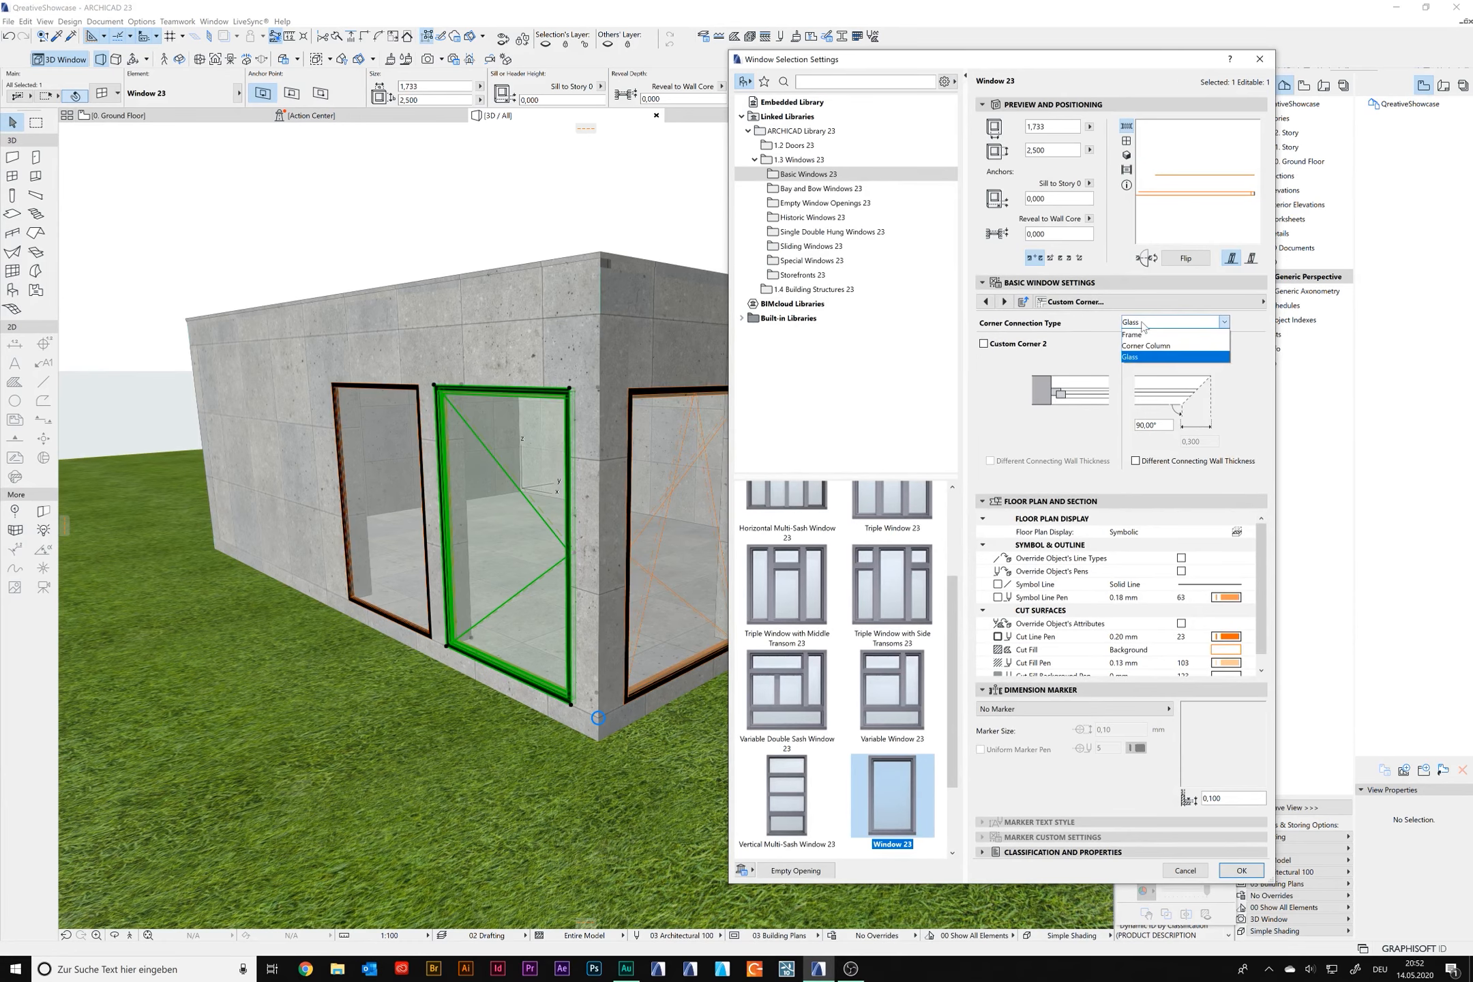
Step: Set the selected window's corner connection type to Glass and apply the window settings
click(1137, 357)
click(1248, 875)
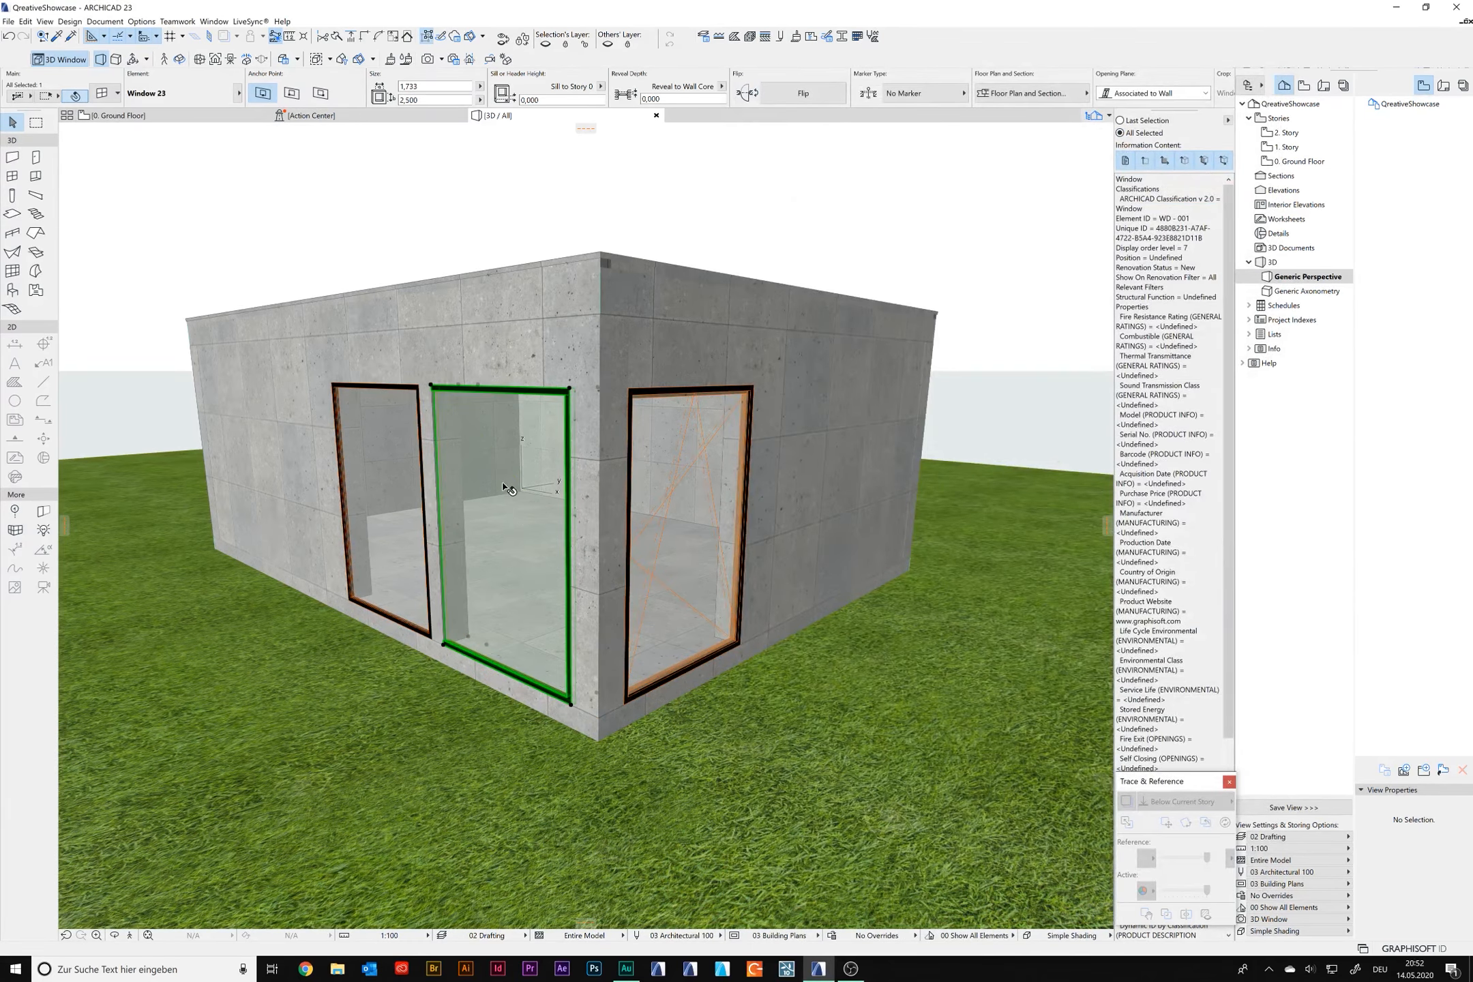
shift+middle_drag(536, 566, 836, 641)
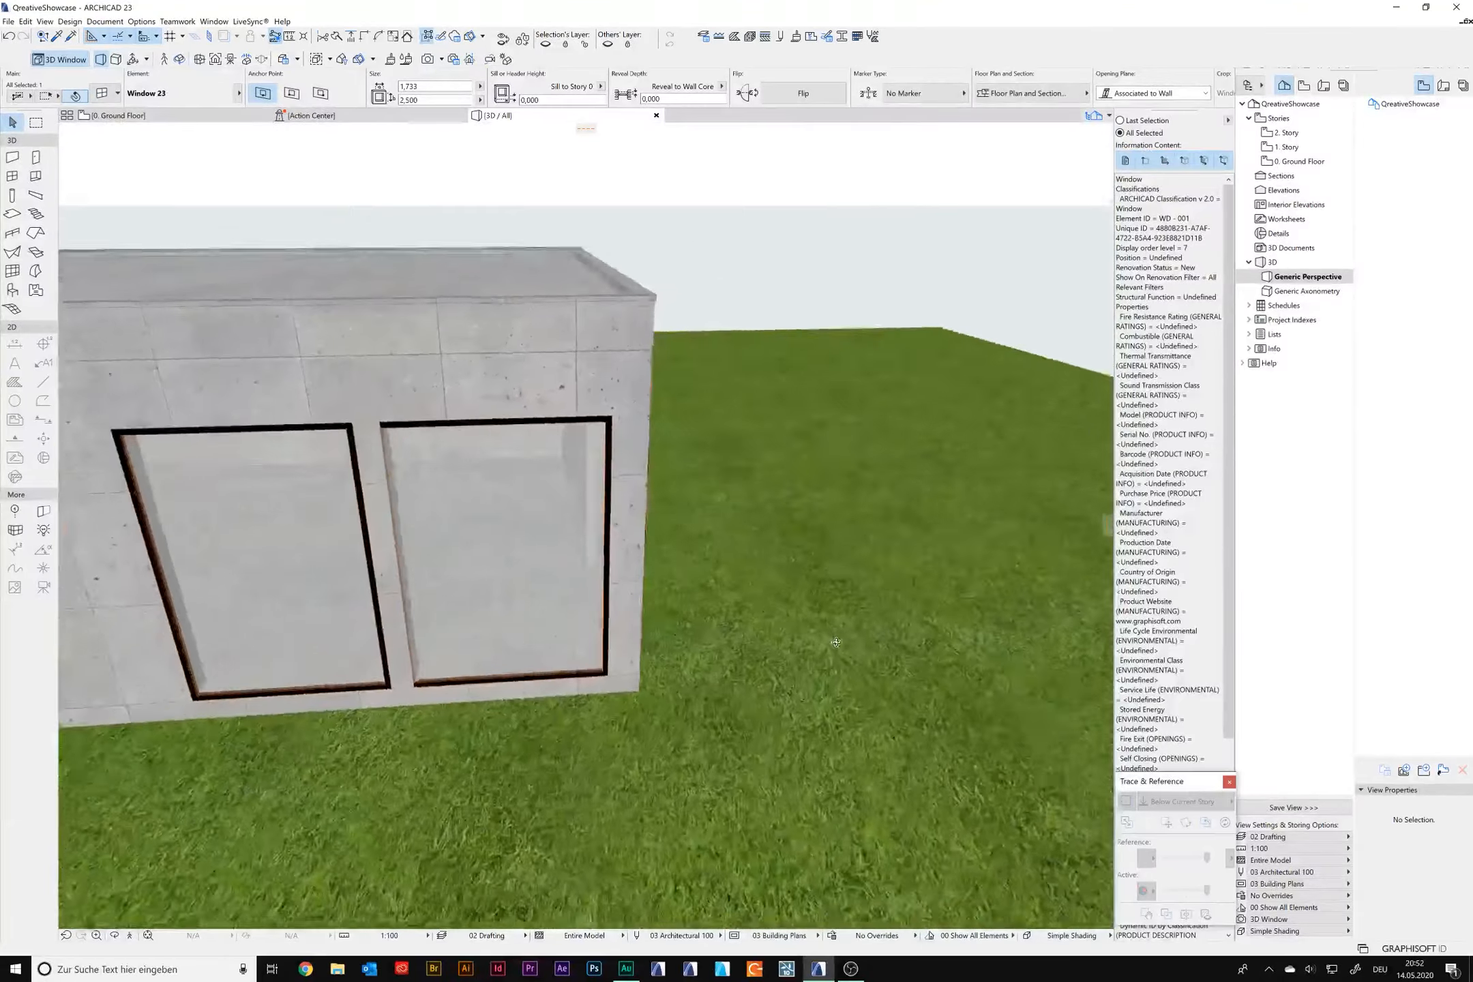
shift+middle_drag(601, 617, 505, 654)
scroll(436, 672, up, 6)
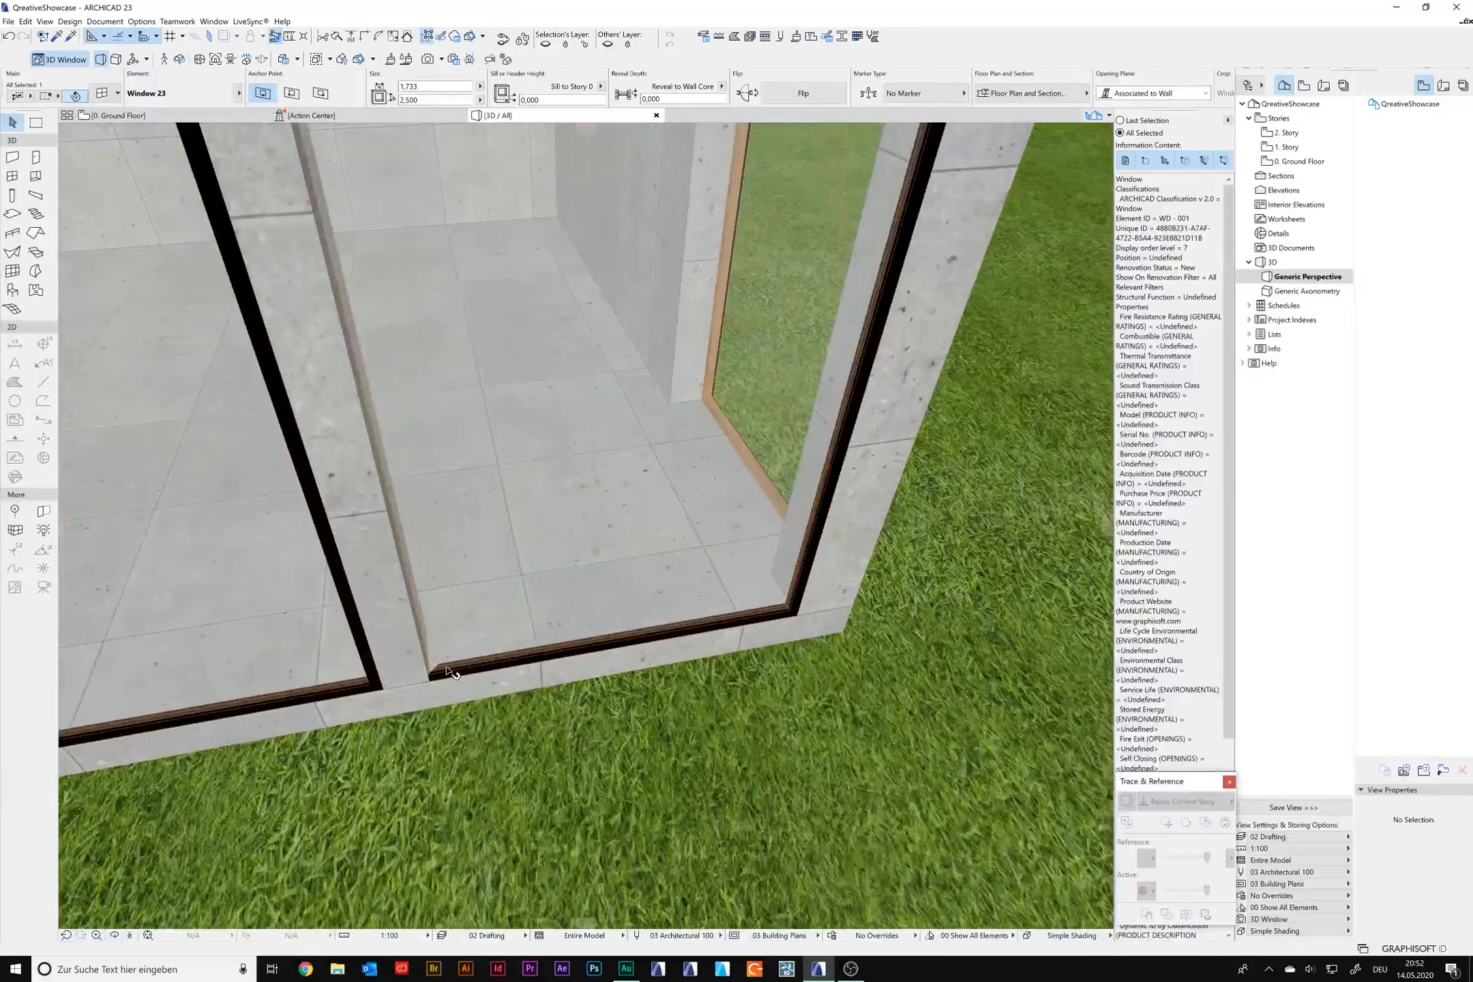
scroll(471, 648, down, 4)
middle_drag(672, 537, 537, 558)
scroll(742, 616, down, 5)
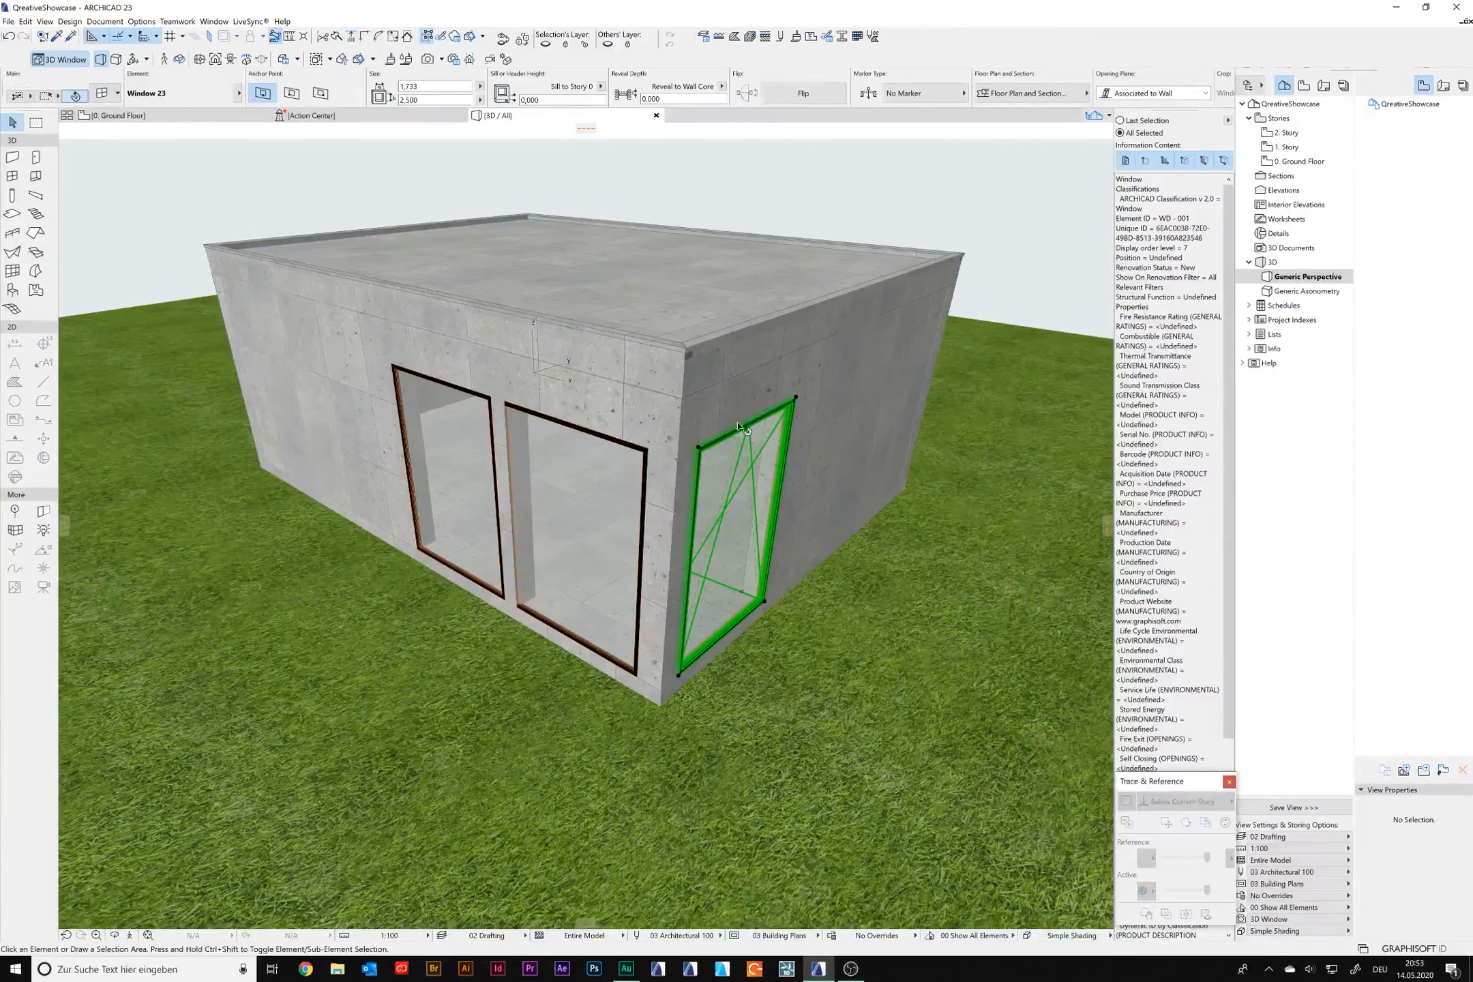
Step: Transfer the settings of the glass-corner window to the window on the adjacent wall around the corner
key(Escape)
shift+middle_drag(640, 459, 594, 513)
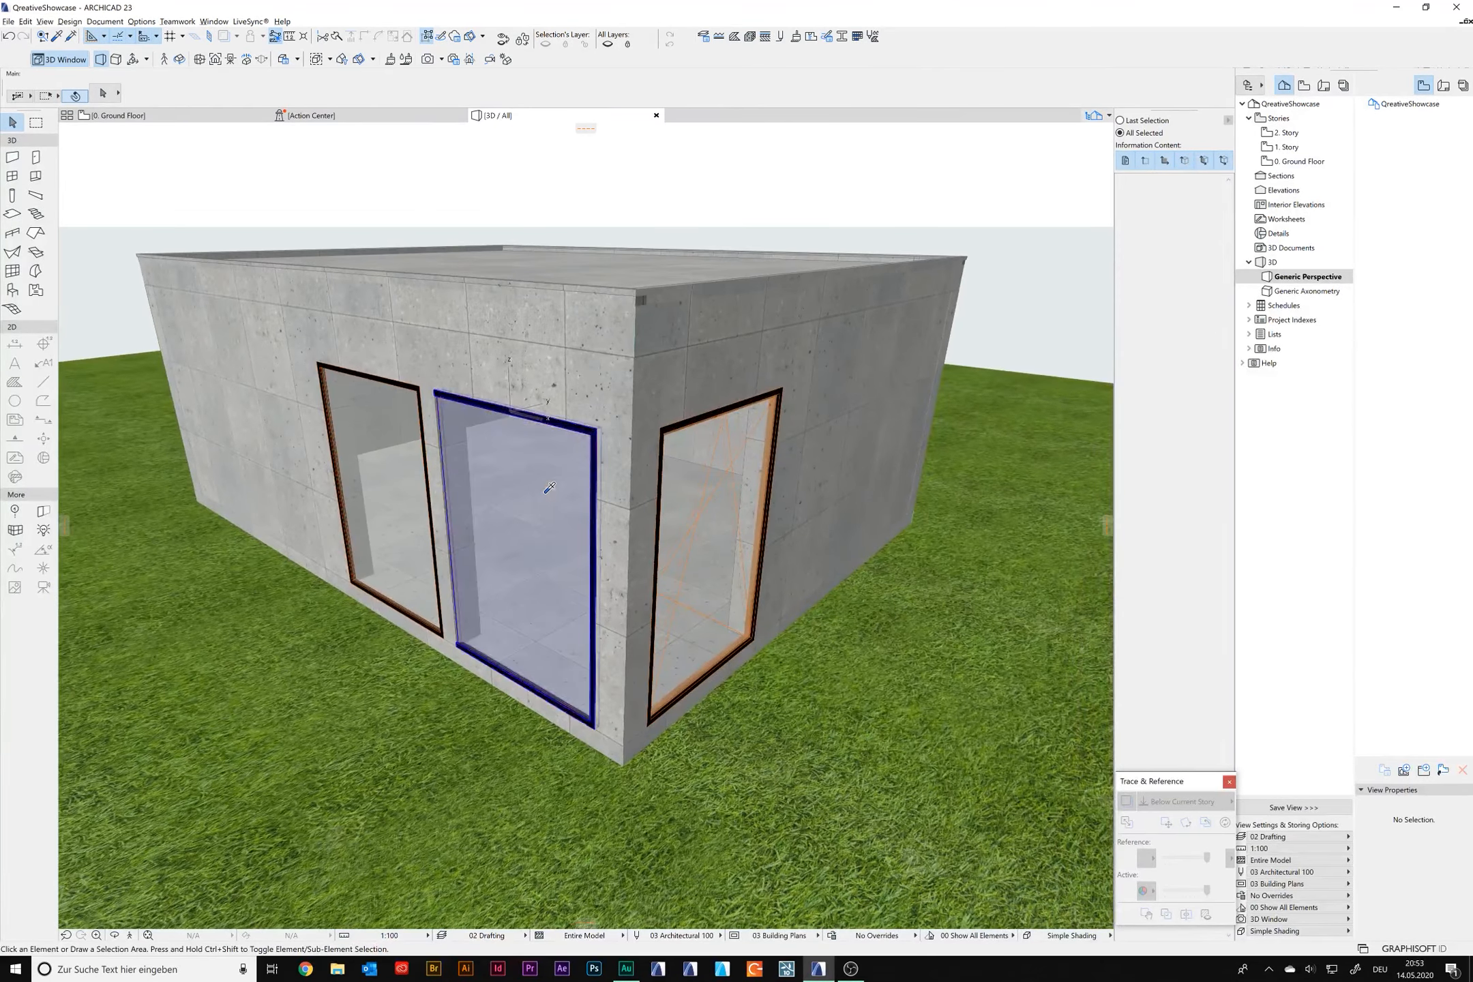
alt+click(549, 487)
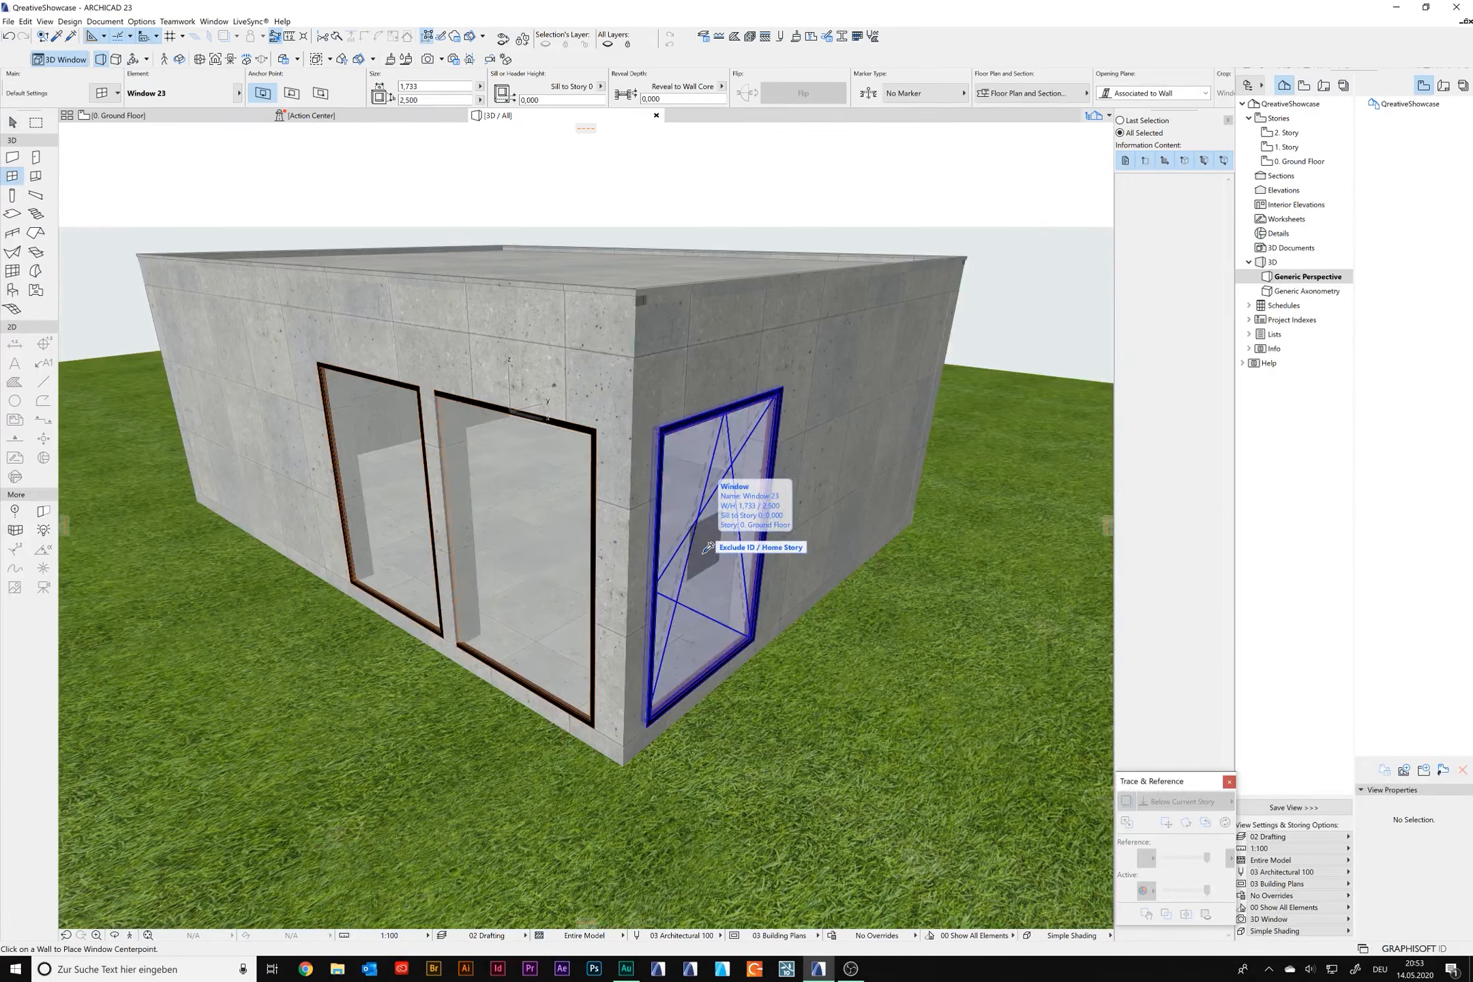
ctrl+alt+click(707, 547)
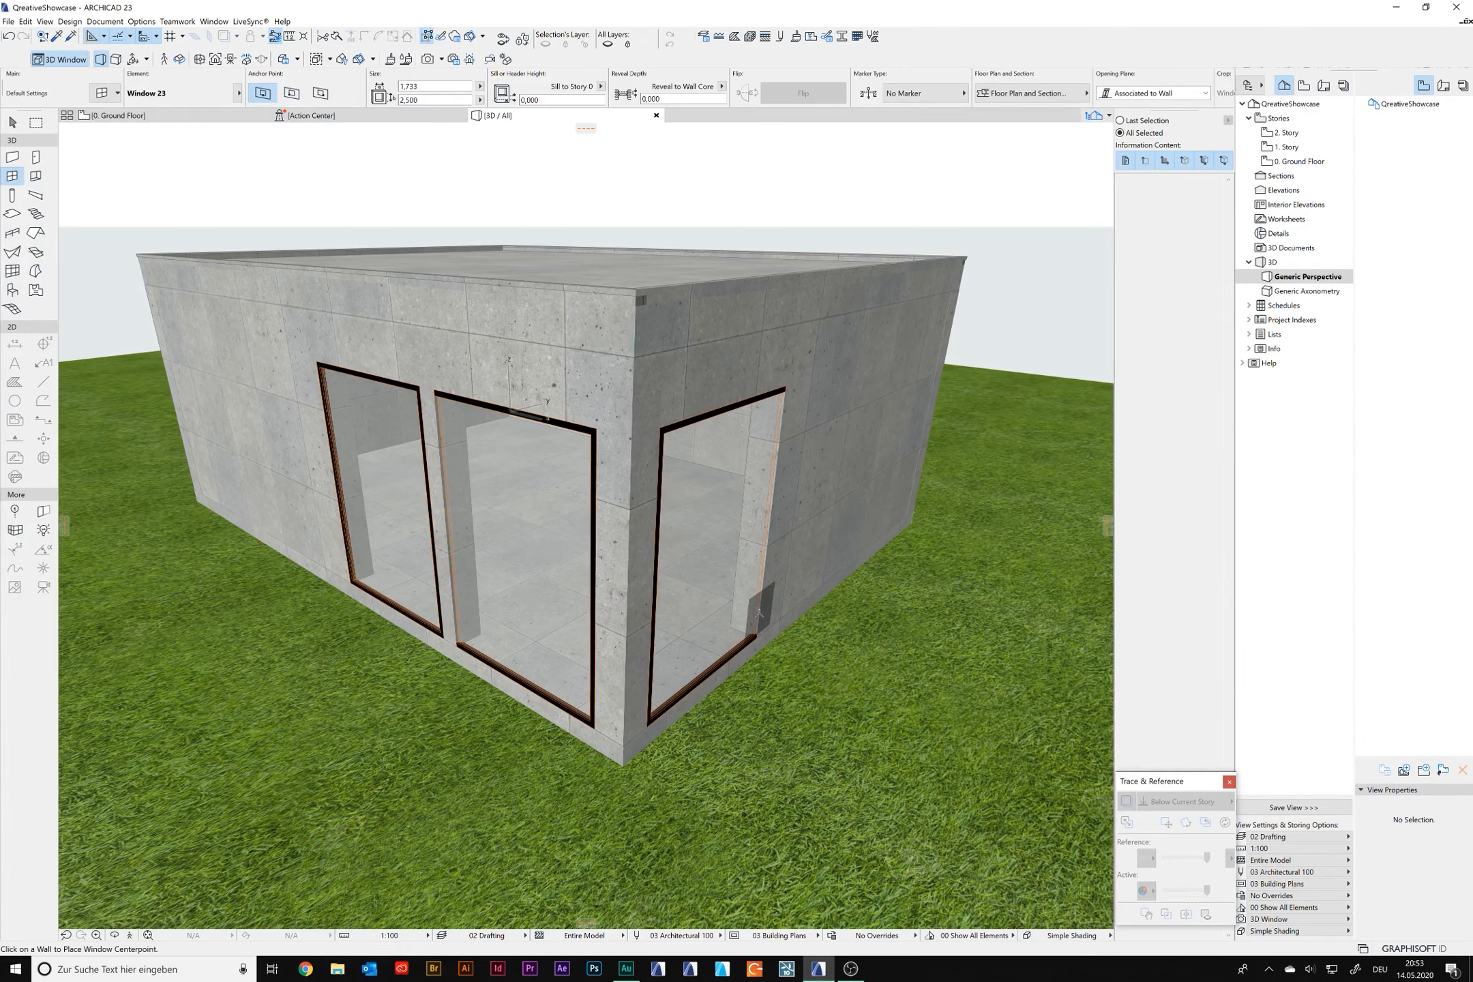
Step: Delete the window on the adjacent wall around the building corner
shift+middle_drag(760, 613, 830, 639)
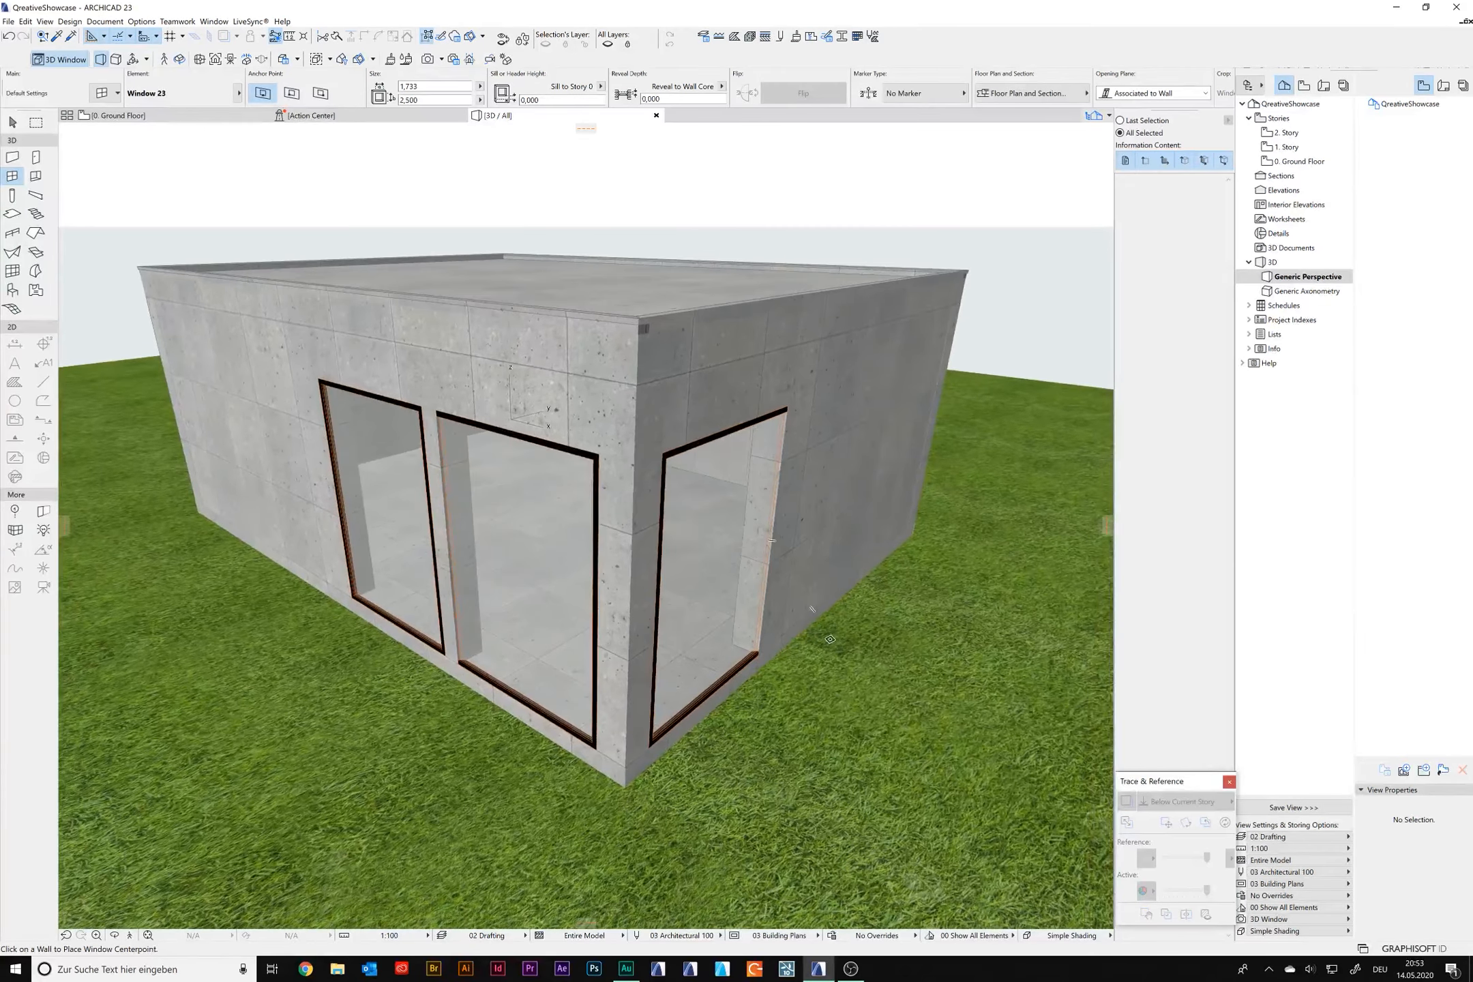
key(Escape)
click(699, 682)
shift+middle_drag(699, 682, 563, 644)
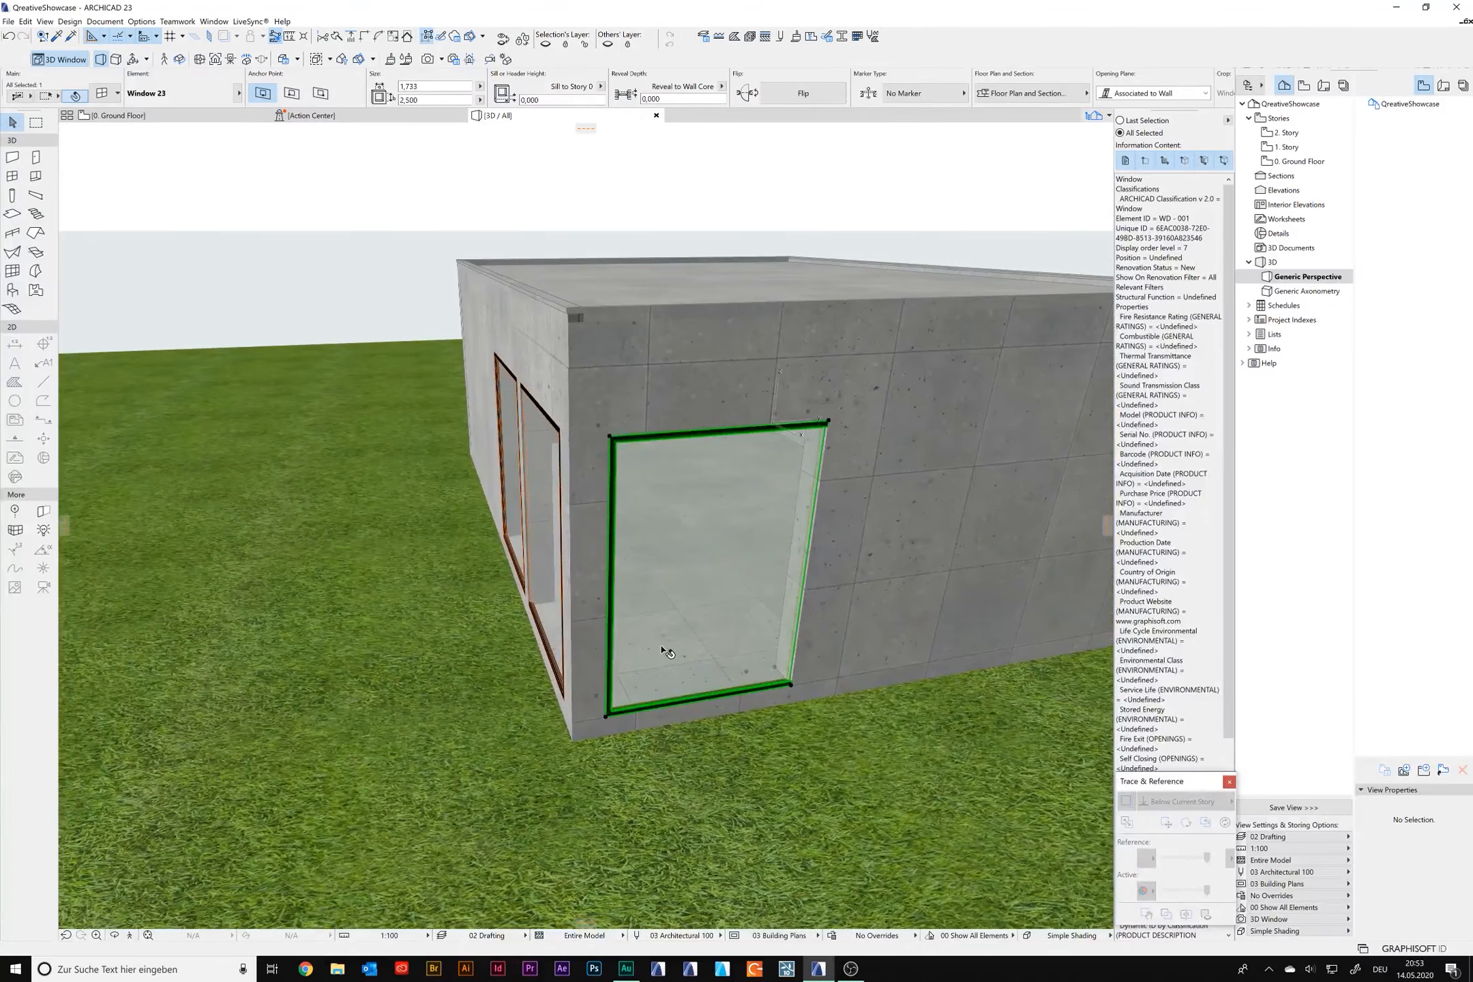
key(Escape)
Step: Place a new window with the glass-corner window's settings on the adjacent wall, its frameless side facing the building corner
shift+middle_drag(679, 658, 655, 609)
alt+click(539, 612)
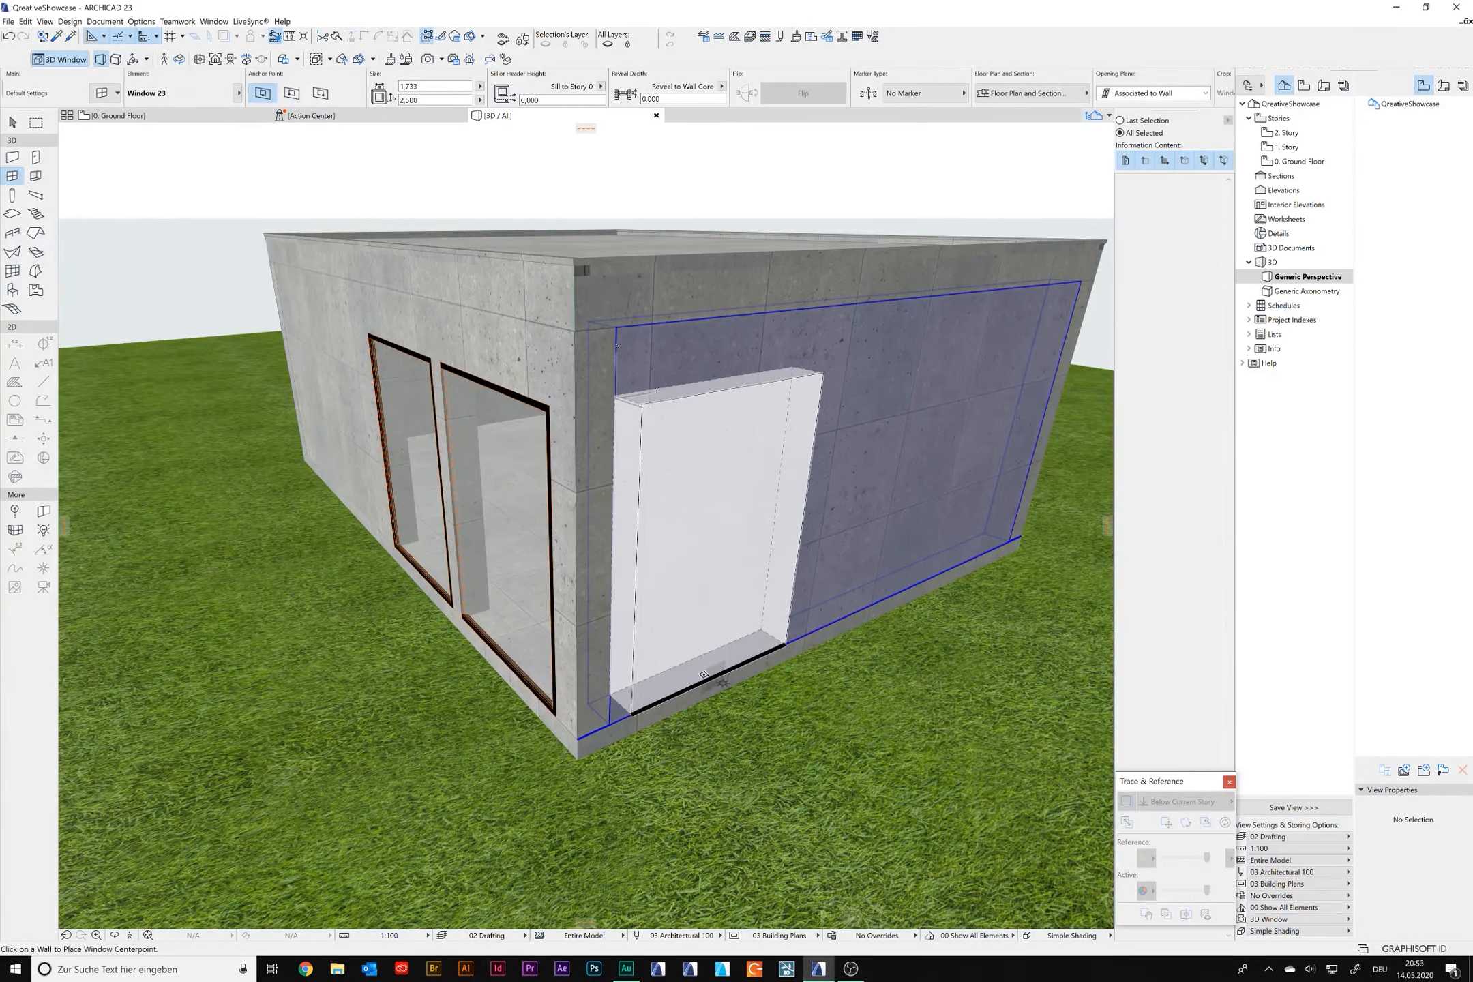
click(707, 678)
click(706, 679)
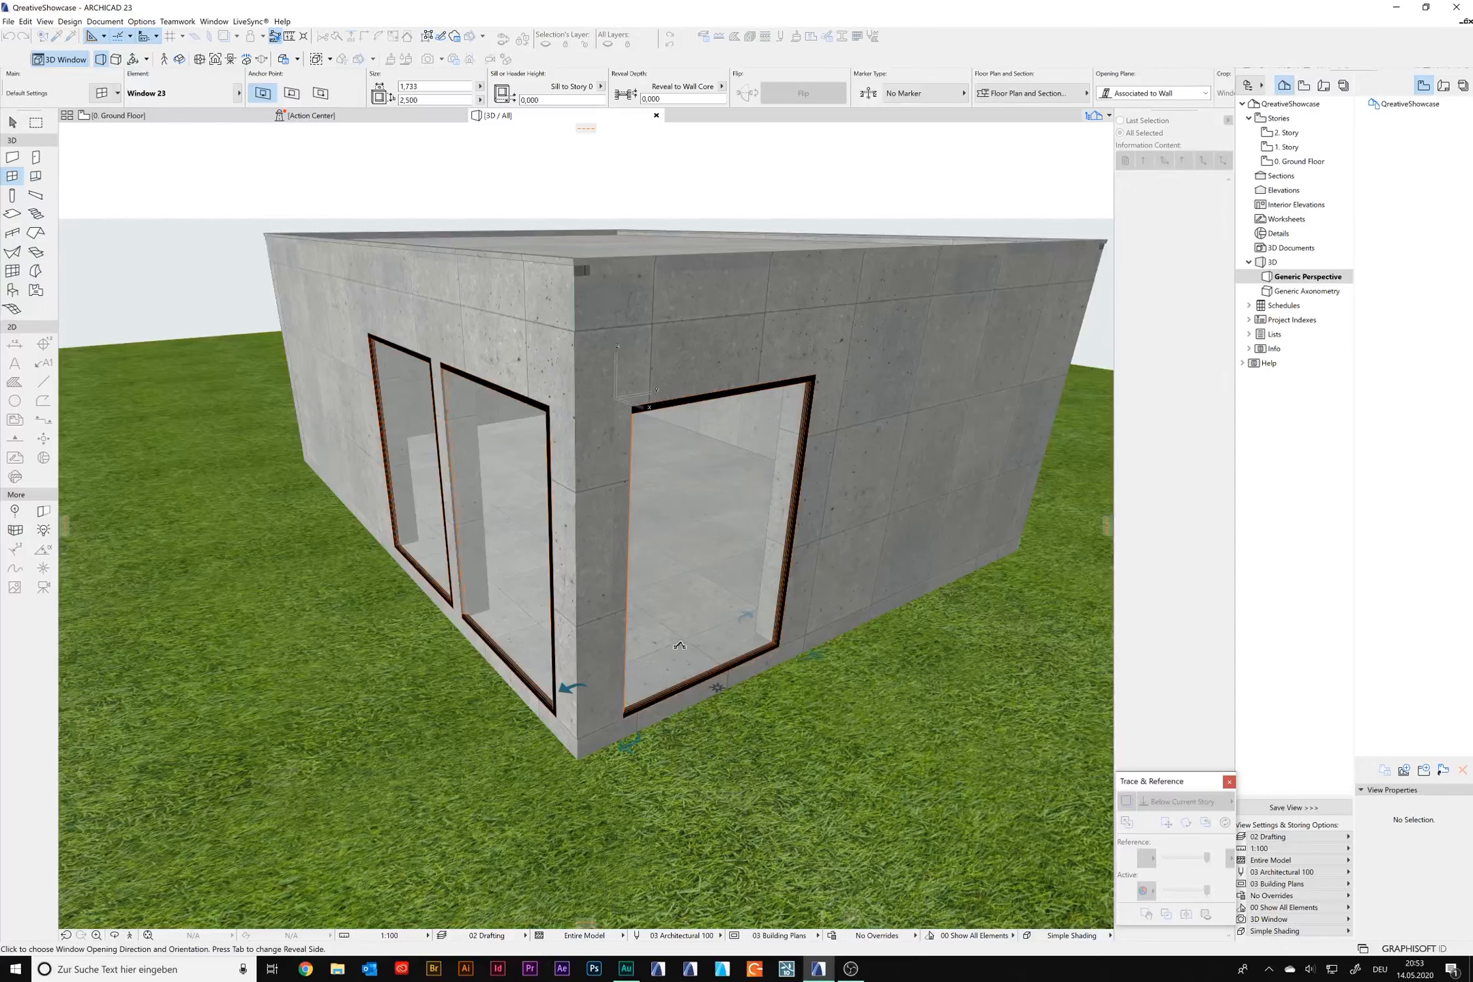
scroll(736, 679, up, 6)
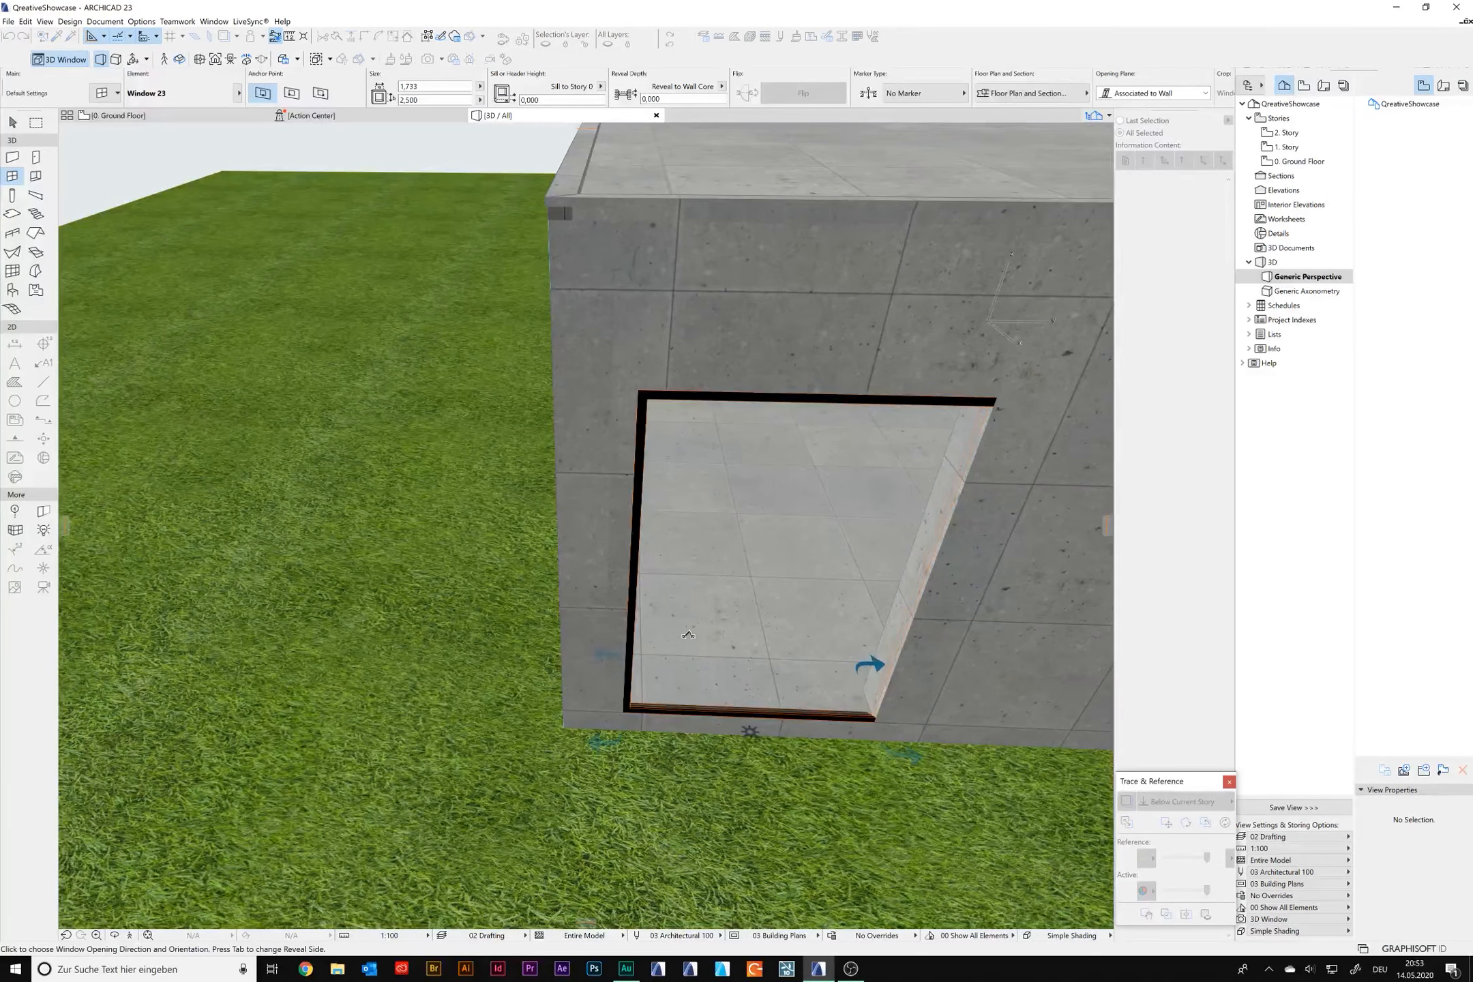
click(627, 633)
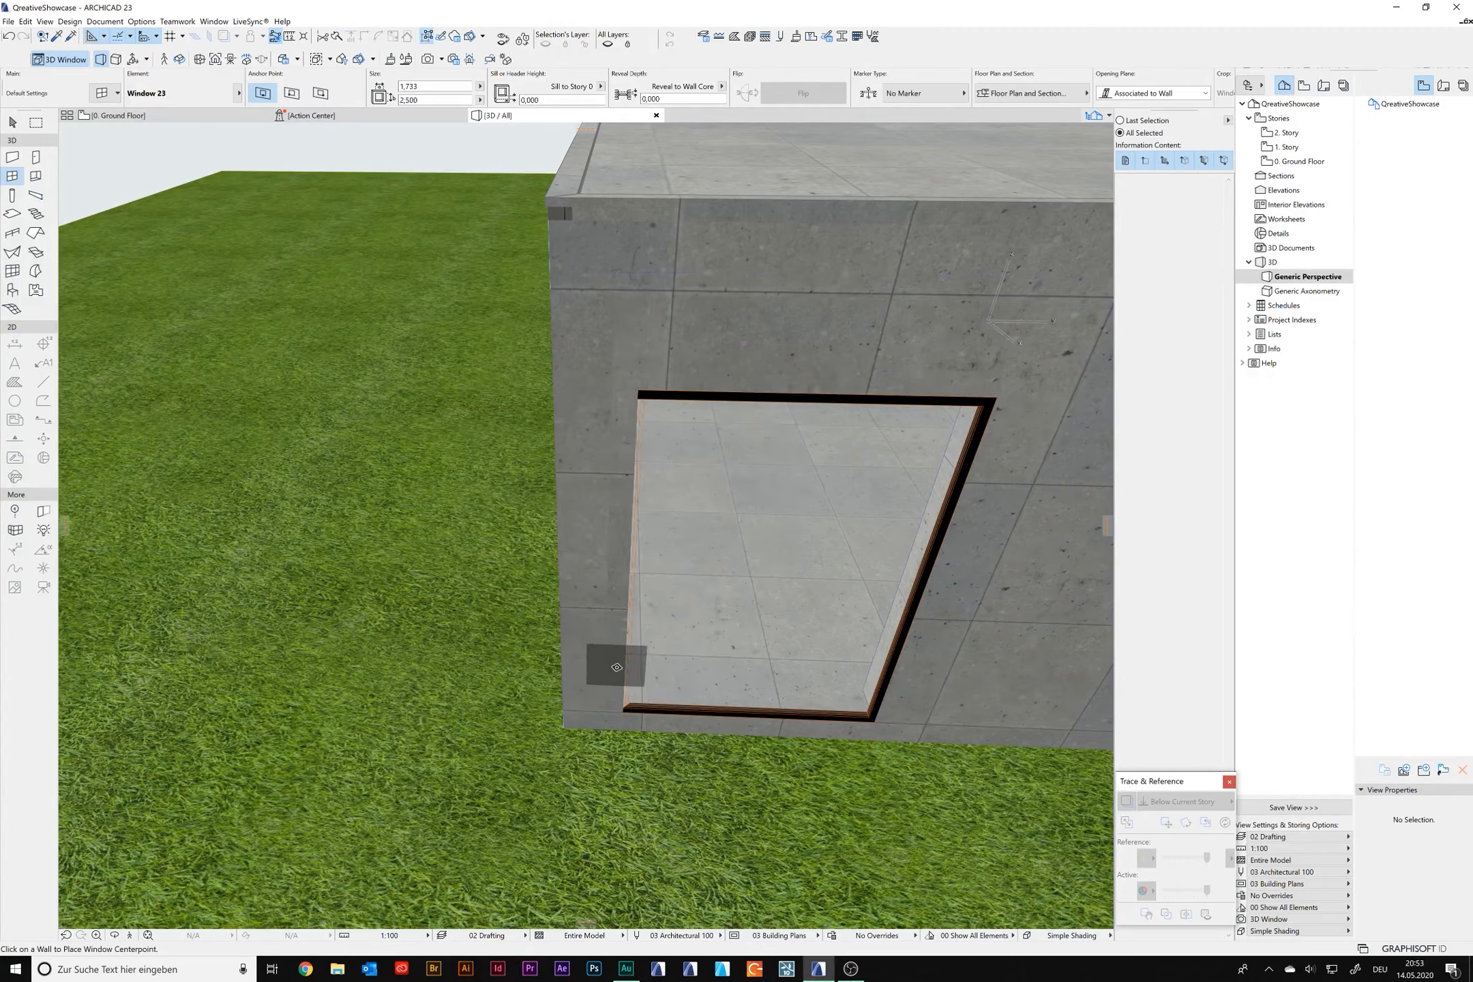
Step: Delete the original glass-corner window nearest the building corner on the two-window wall
mouse_move(617, 667)
shift+middle_down()
mouse_move(661, 631)
mouse_move(601, 691)
shift+middle_up()
click(475, 594)
key(Delete)
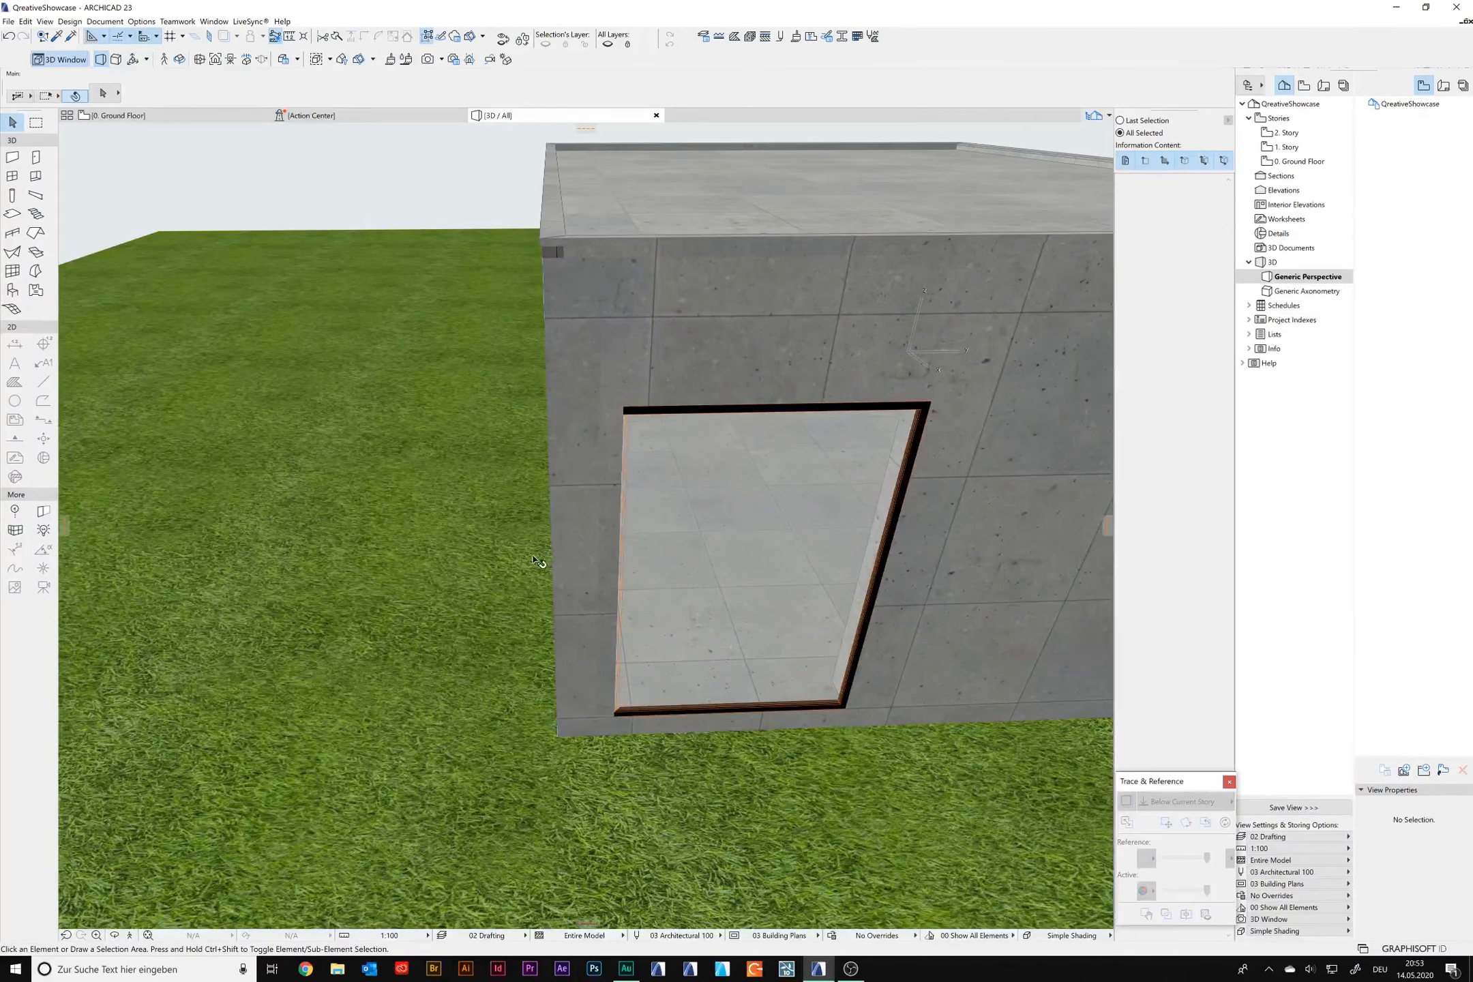
Step: Move the newly placed window by its lower corner point so its frameless side sits at the building corner
mouse_move(533, 559)
shift+middle_down()
mouse_move(631, 596)
mouse_move(538, 579)
shift+middle_up()
shift+middle_drag(652, 671, 564, 720)
click(563, 713)
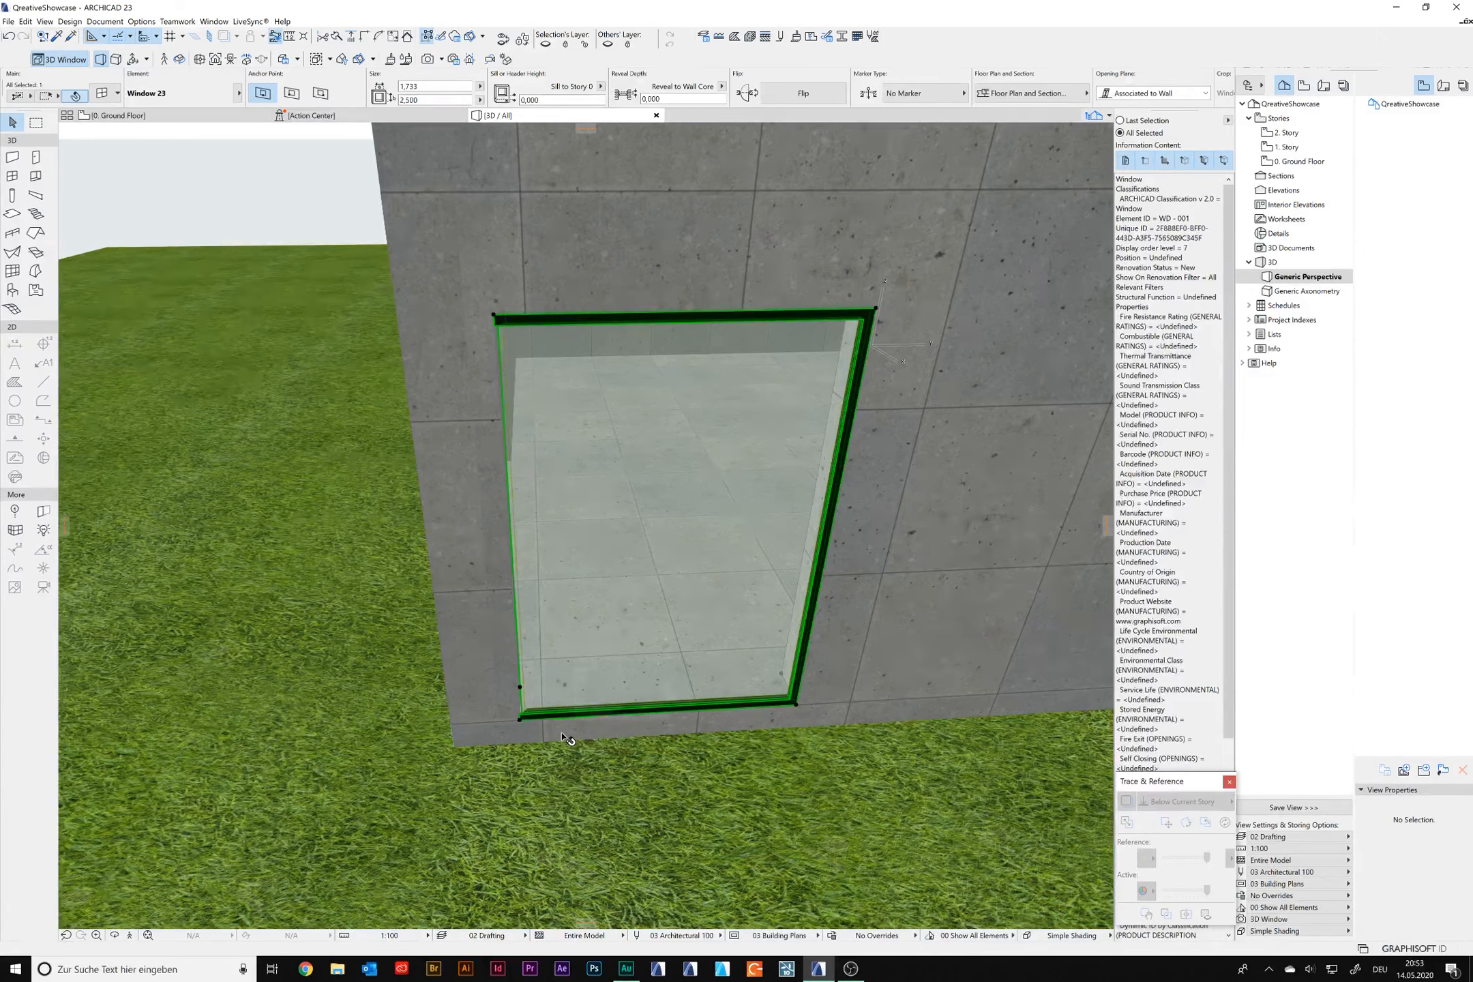
key(ctrl+d)
click(519, 718)
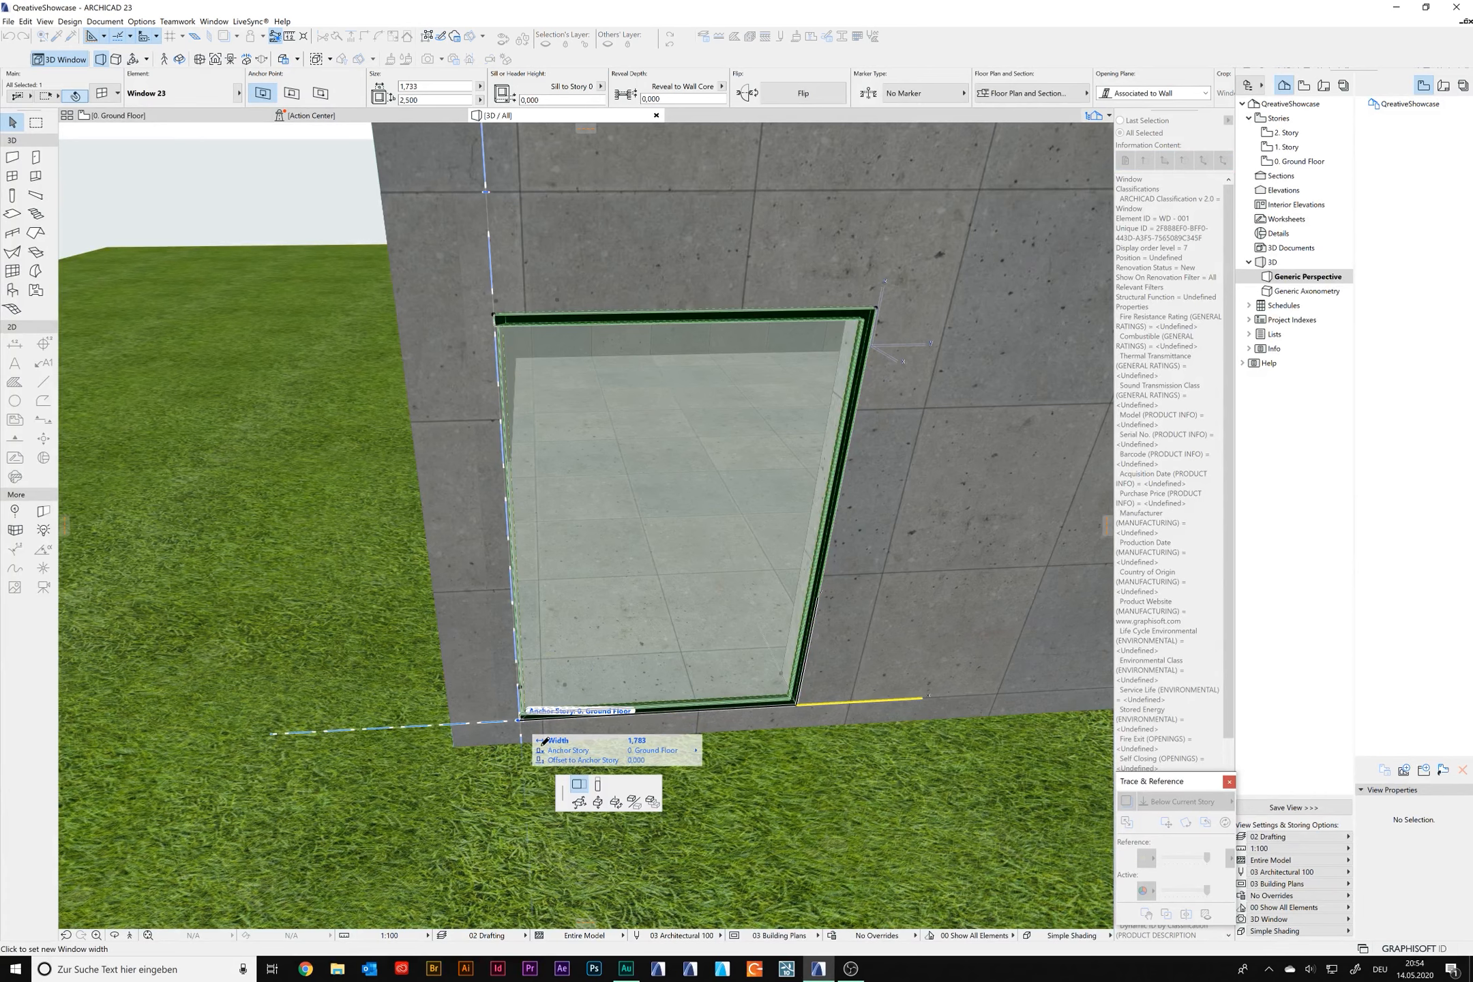
click(578, 804)
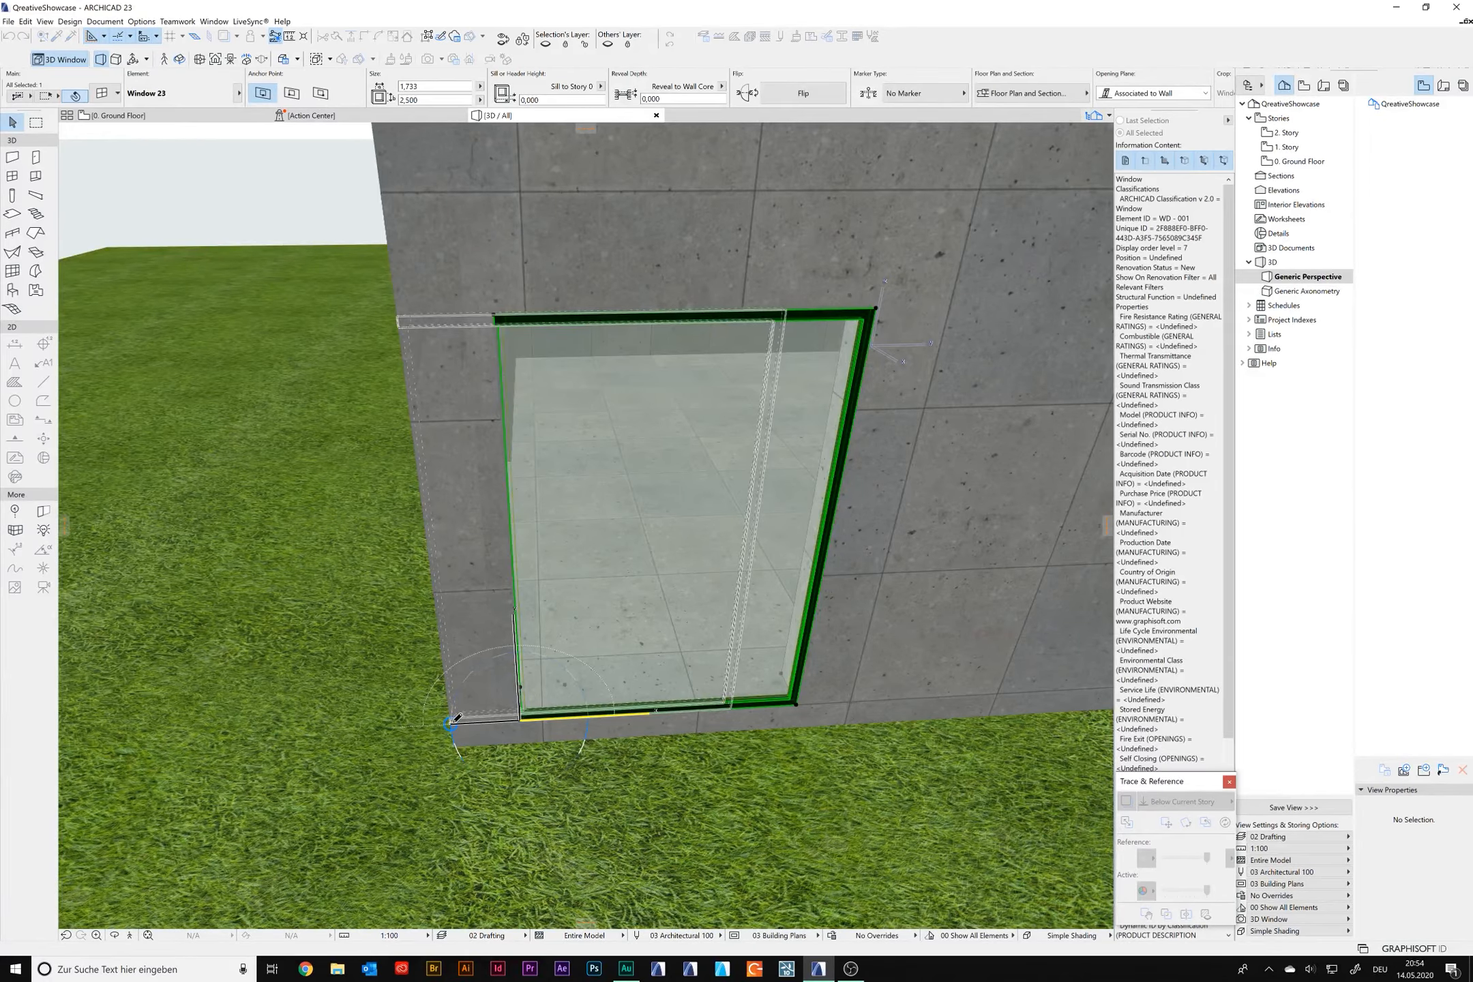
click(456, 719)
shift+middle_drag(456, 718, 566, 600)
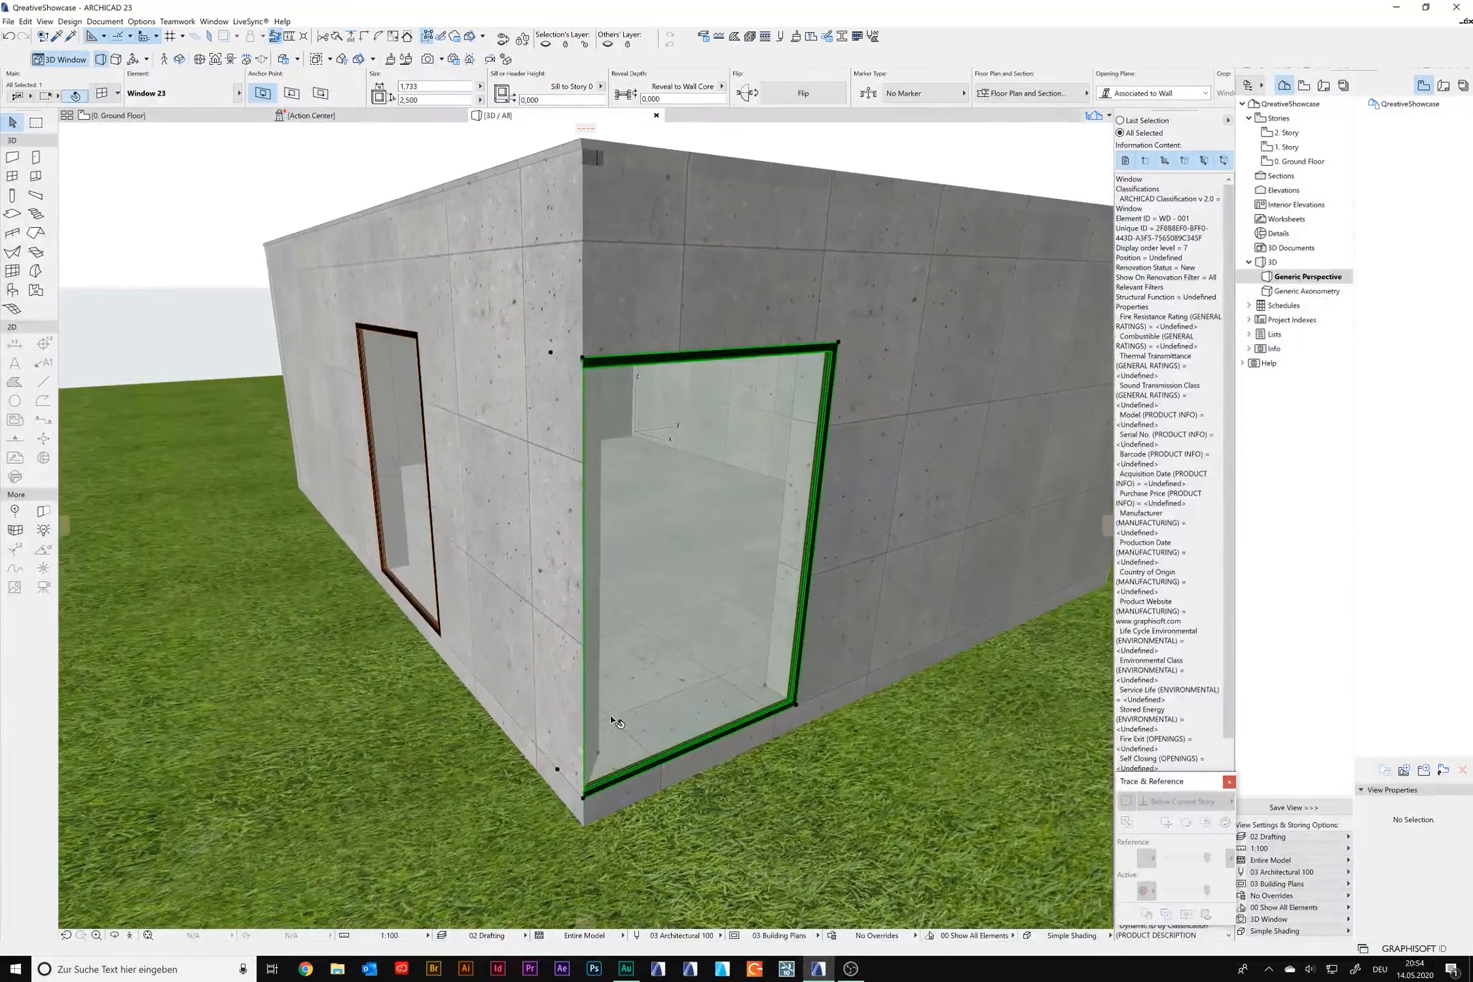
key(Escape)
Step: Place a second window with the corner window's settings on the neighbouring wall, its frameless side facing the building corner
shift+middle_drag(644, 714, 712, 637)
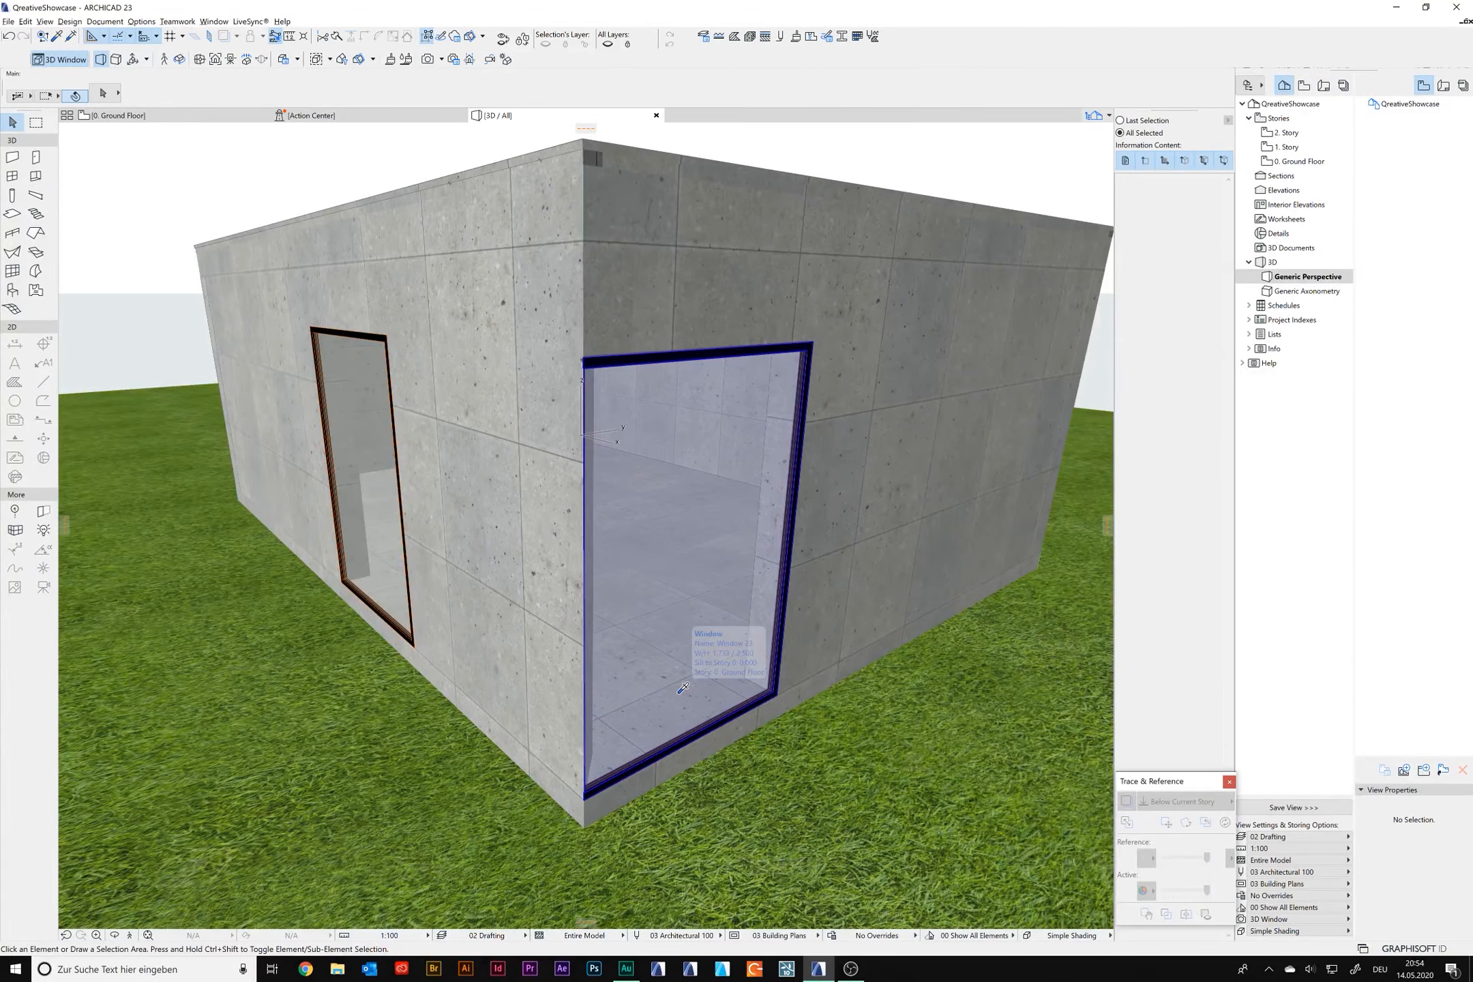
mouse_move(688, 595)
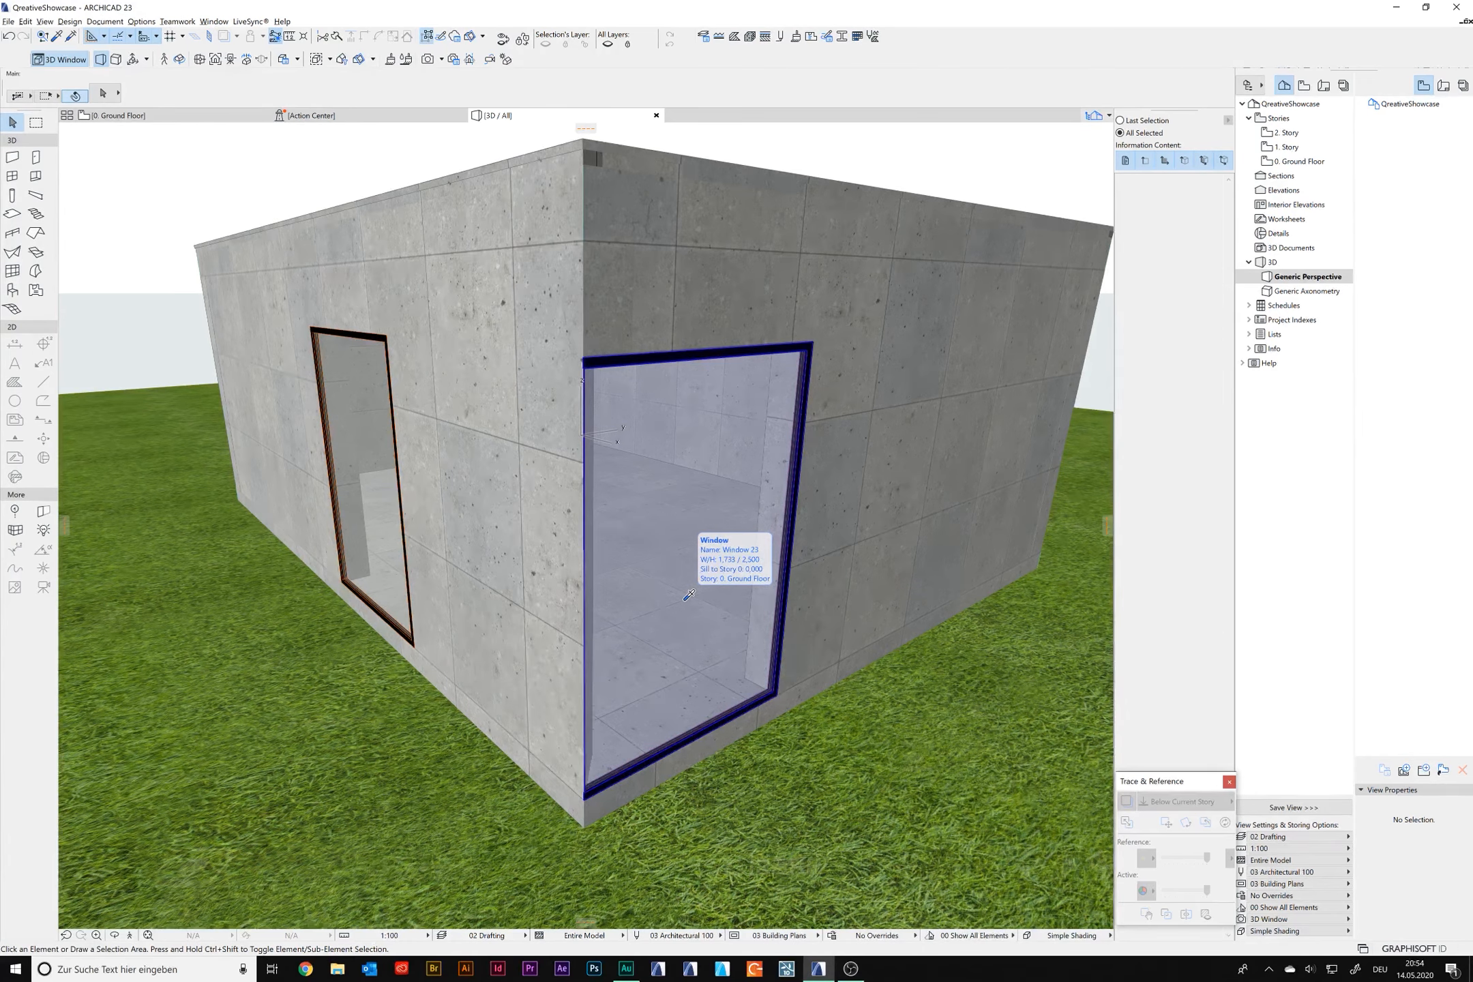
alt+click(672, 593)
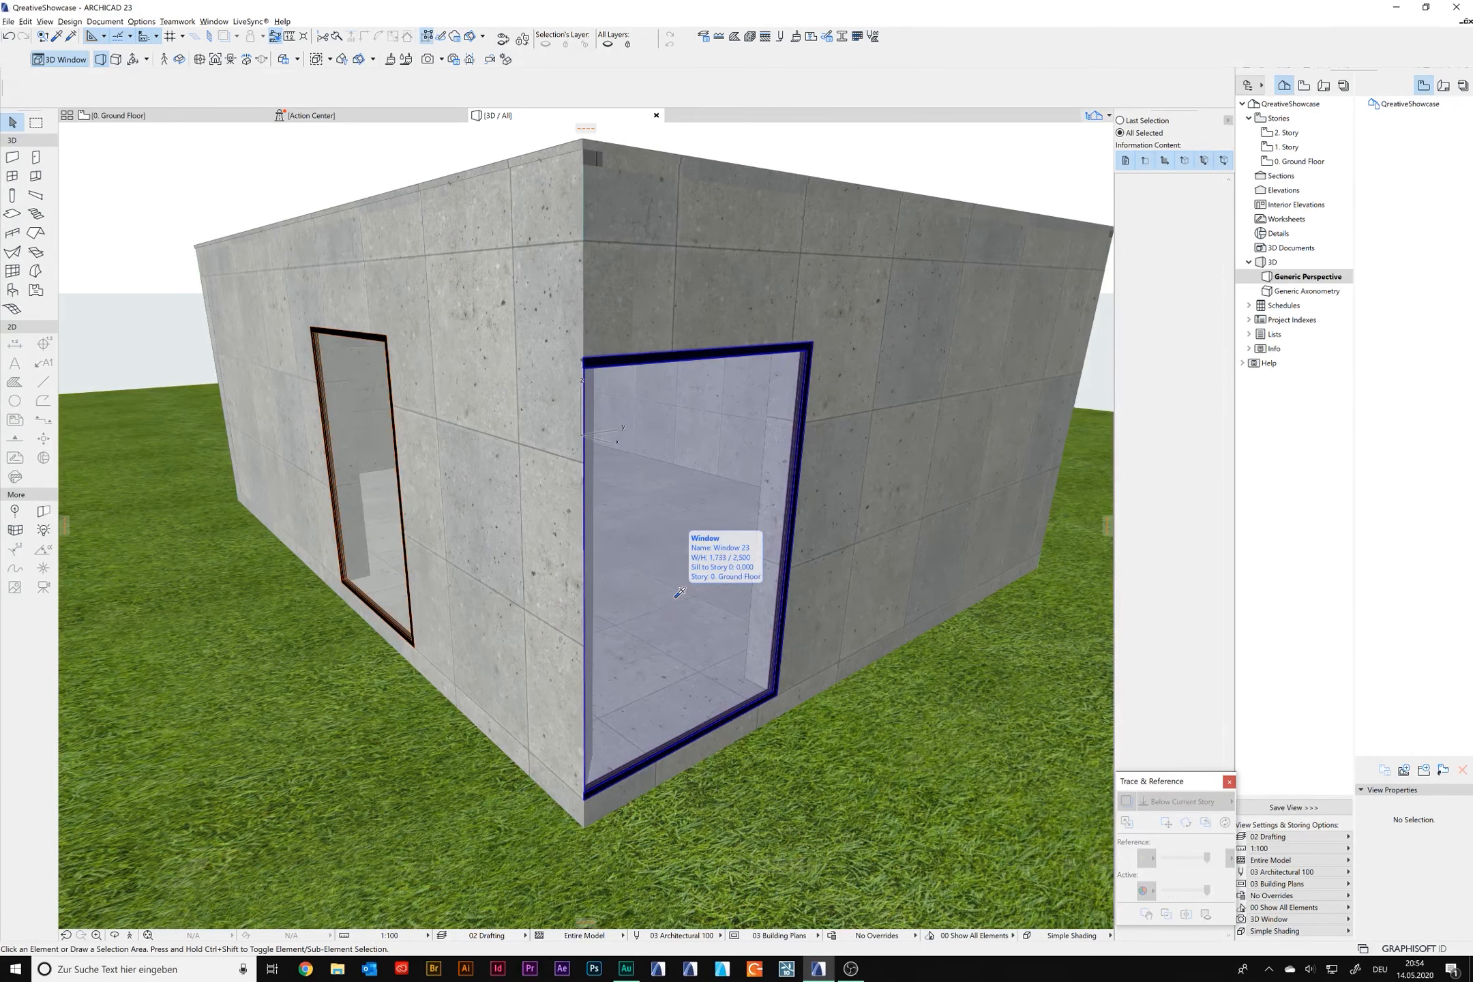
shift+middle_drag(599, 639, 491, 682)
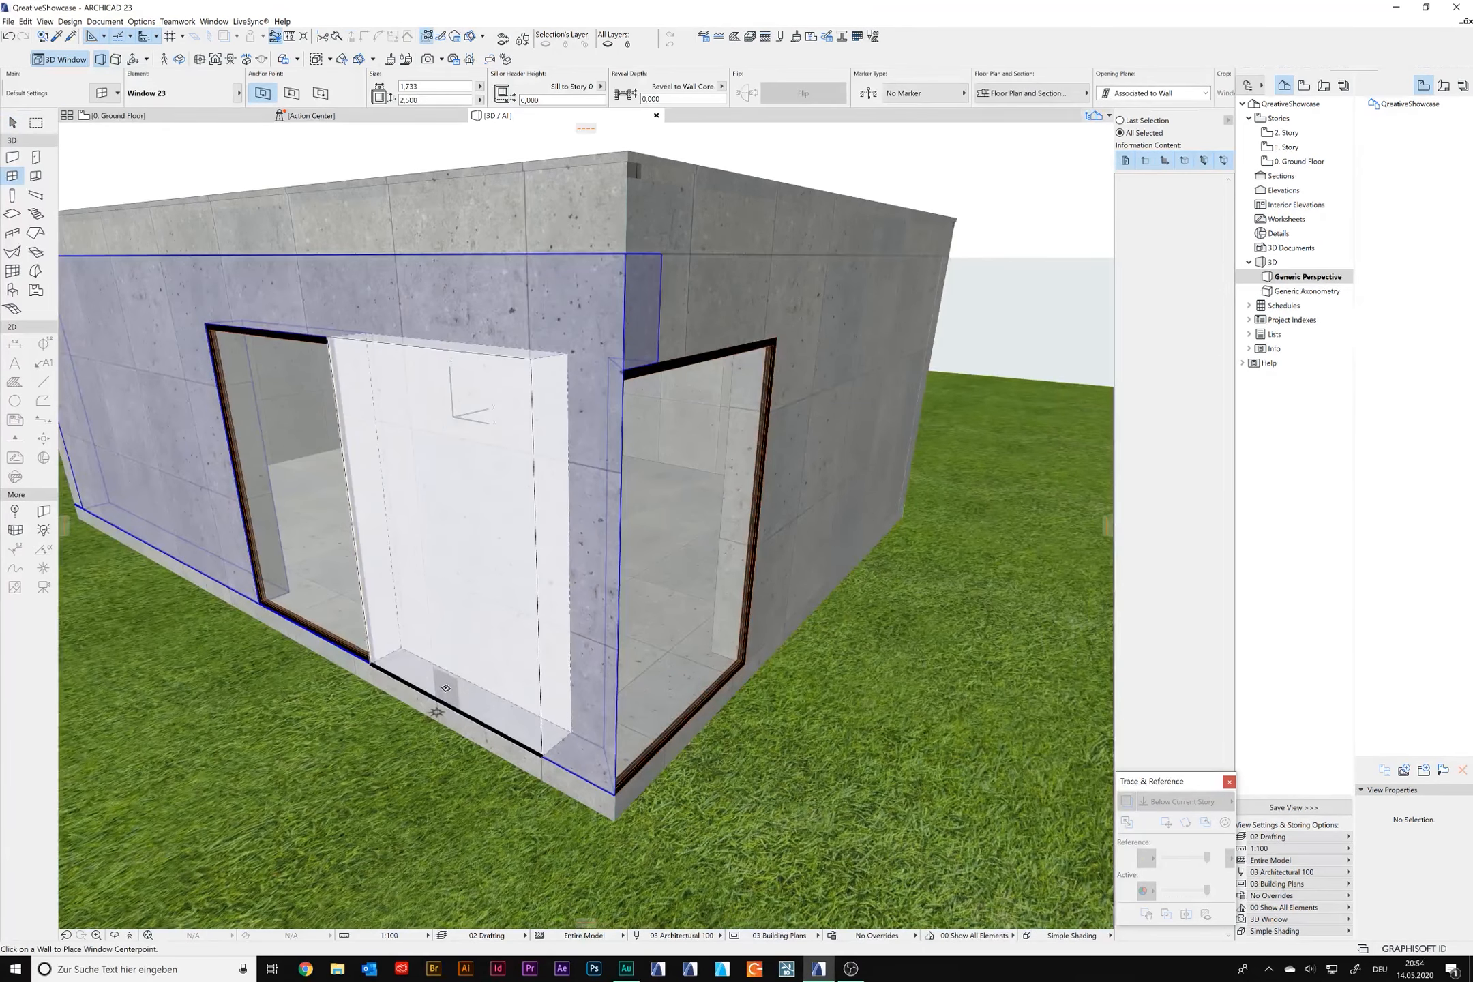
click(471, 702)
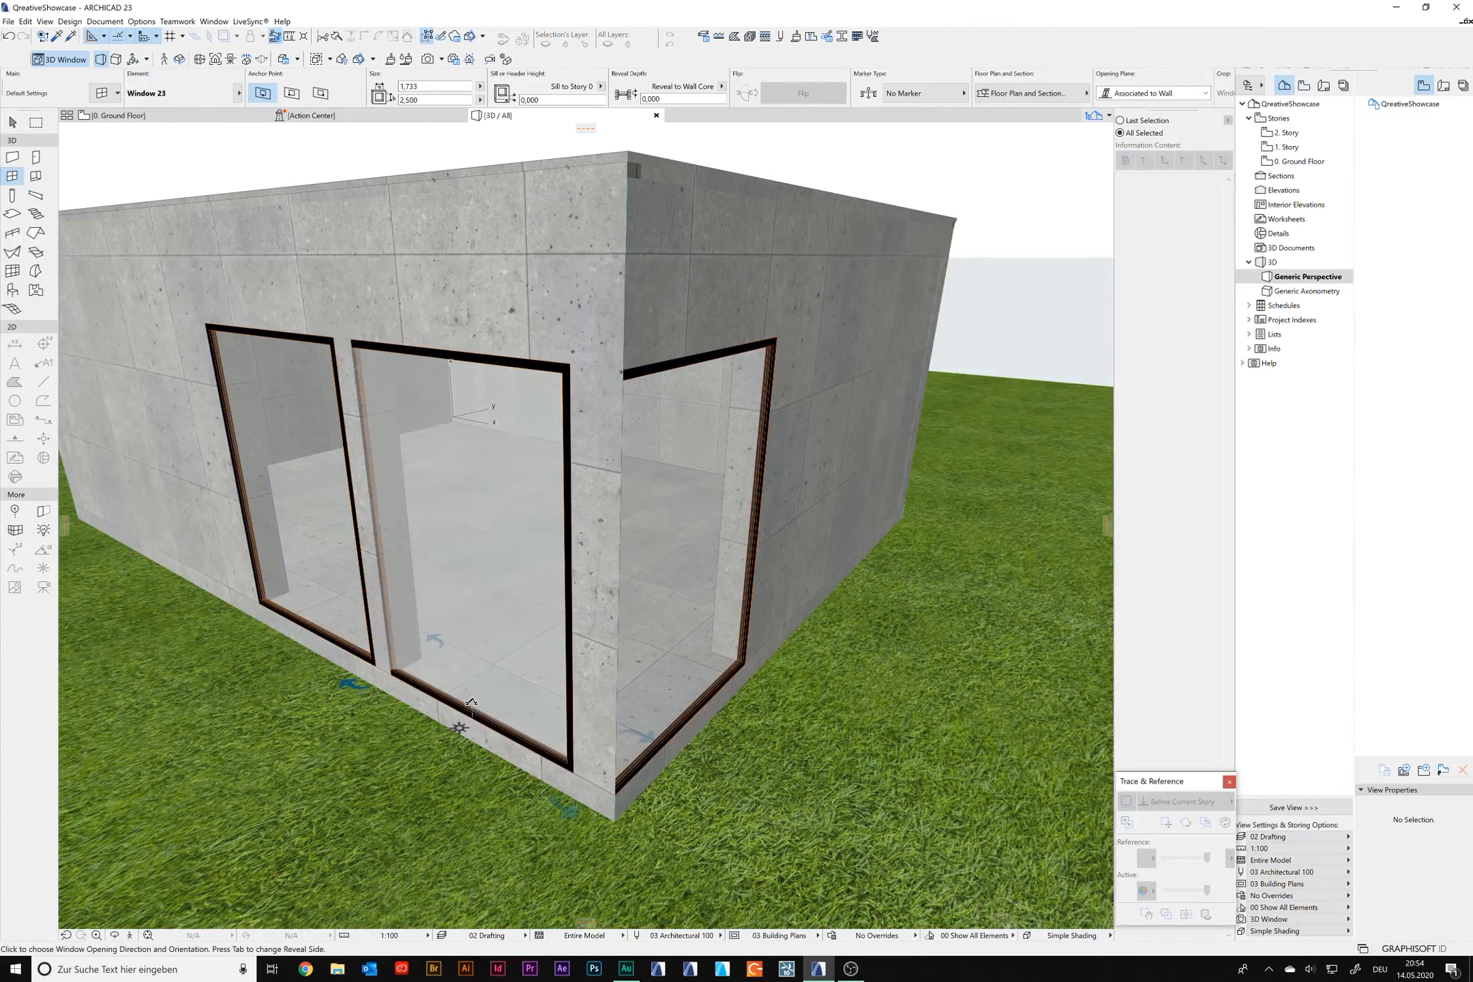
scroll(768, 723, up, 5)
scroll(768, 723, up, 2)
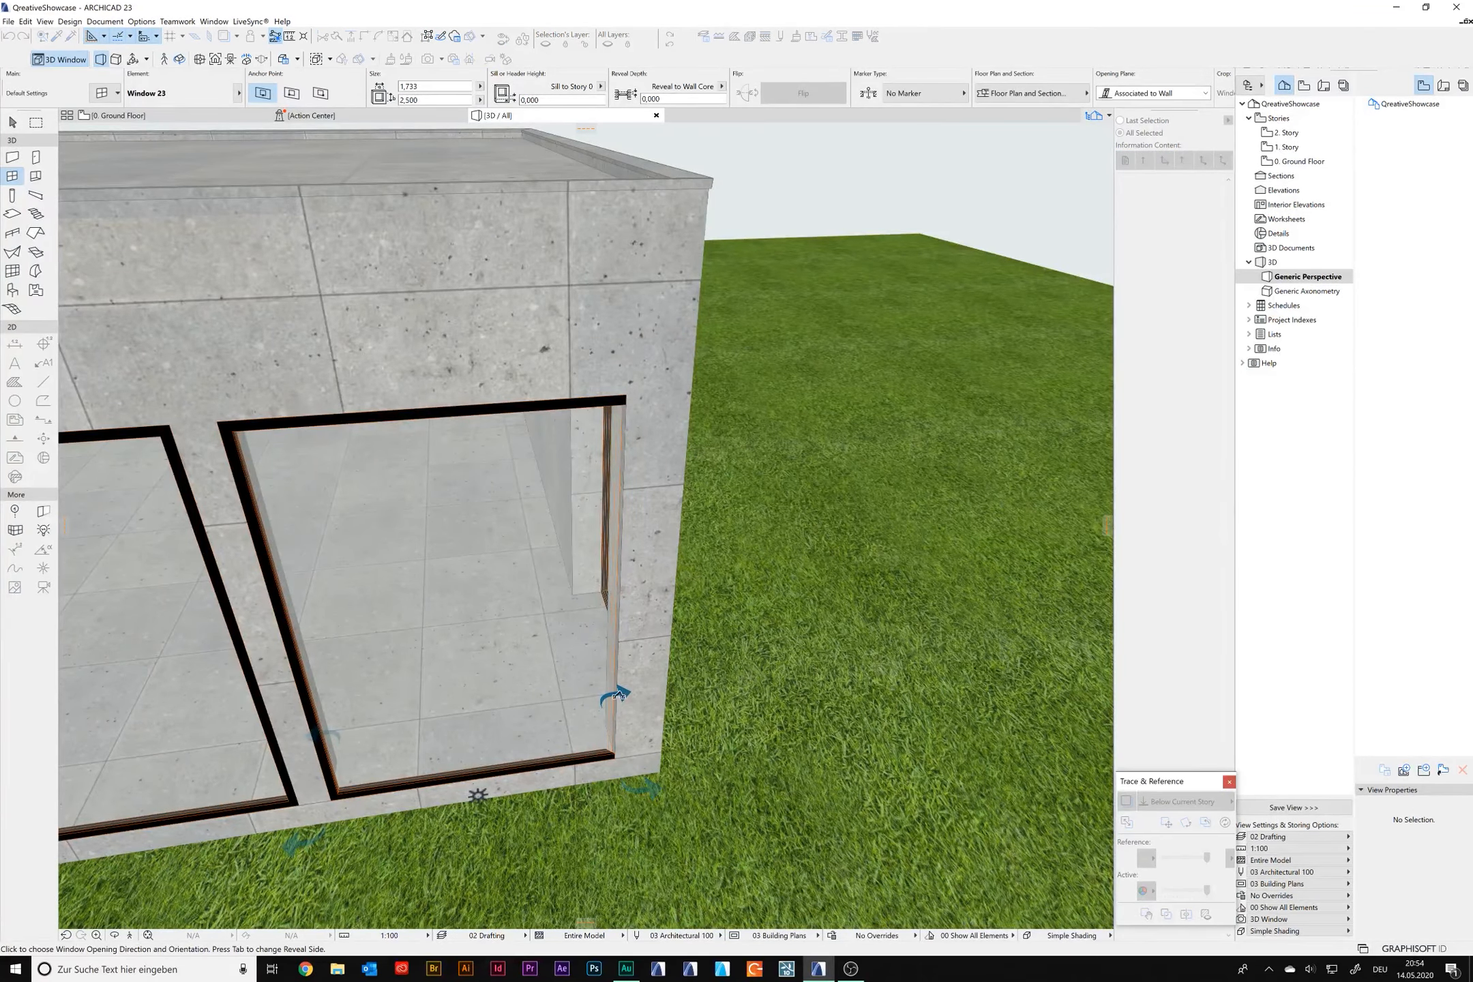
click(614, 694)
Step: Drag the second window by its lower corner point to meet the first window at the building corner
shift+middle_drag(609, 697, 582, 780)
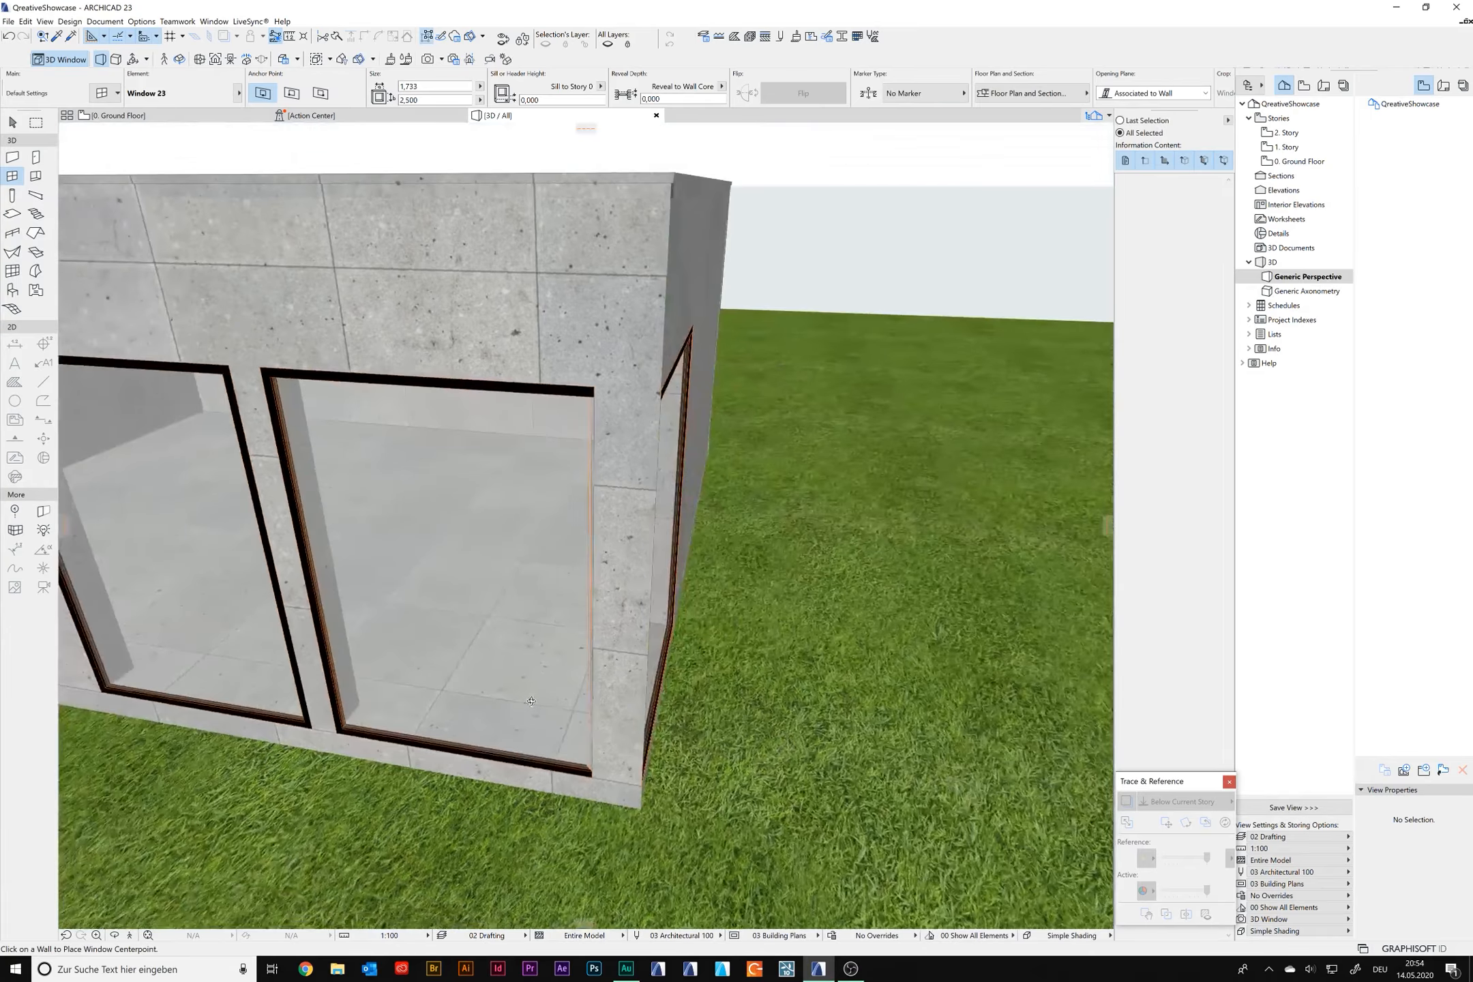
click(585, 778)
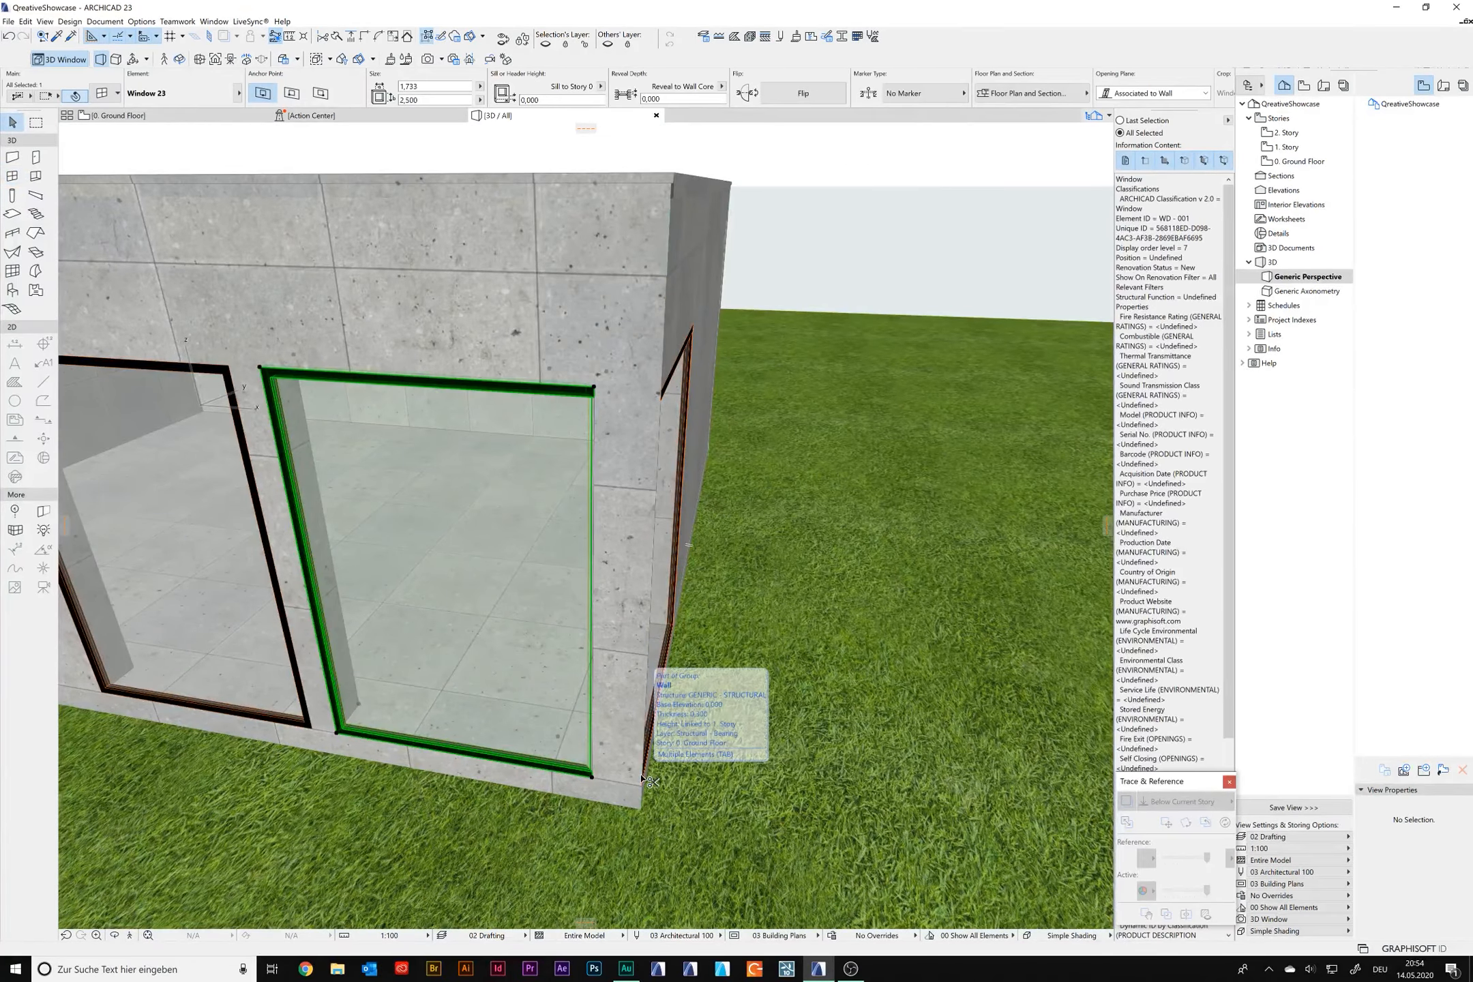
scroll(592, 781, up, 2)
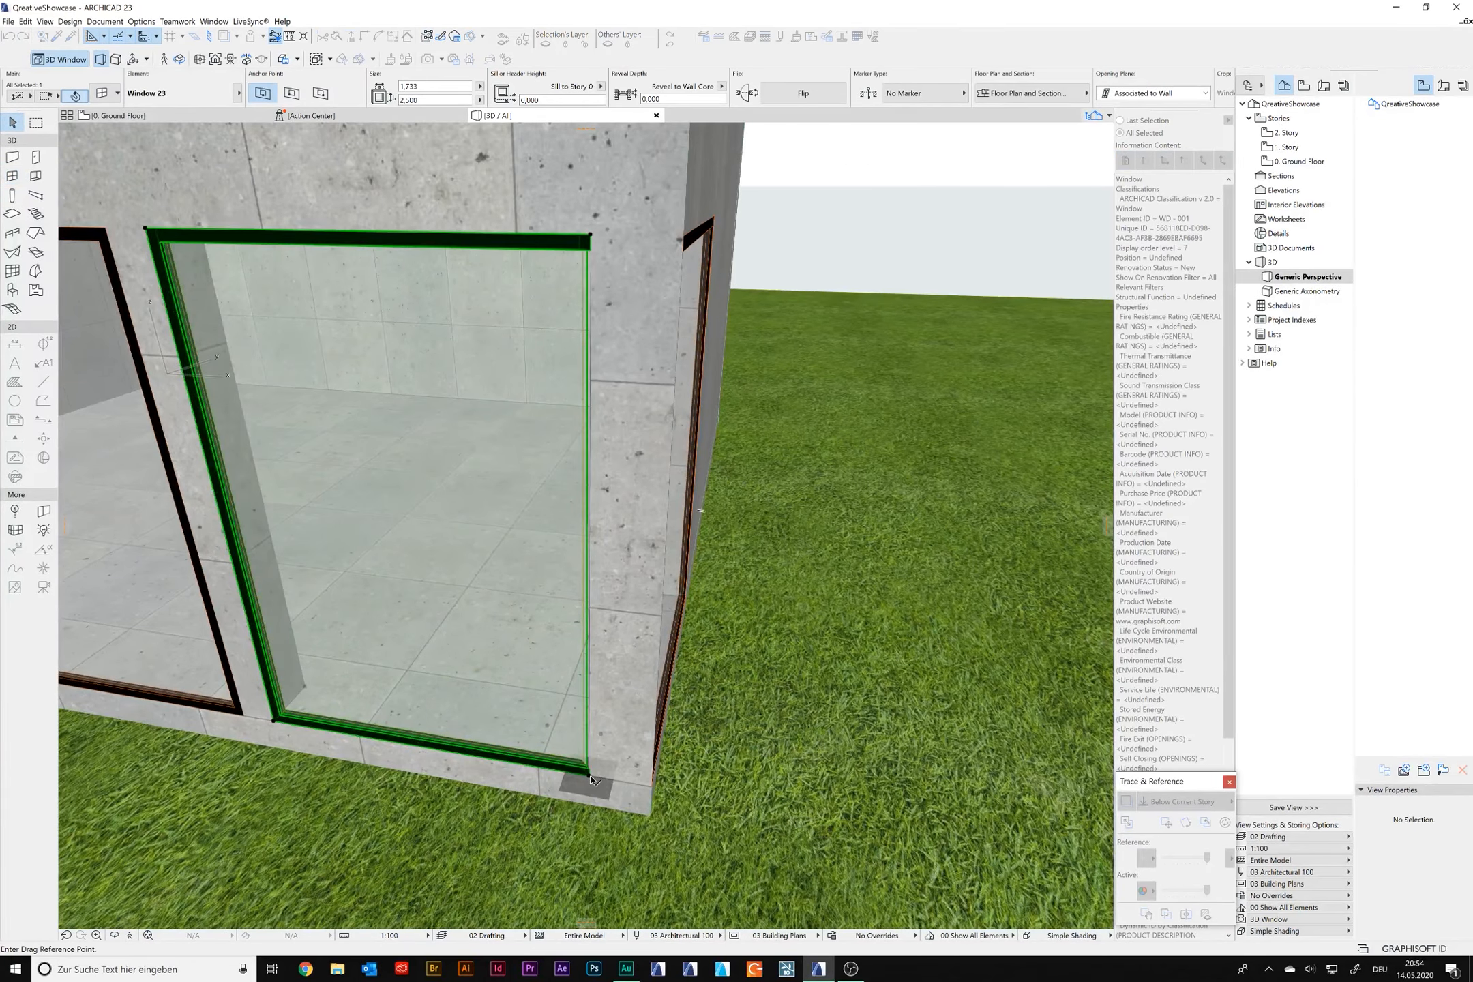
click(592, 779)
click(664, 754)
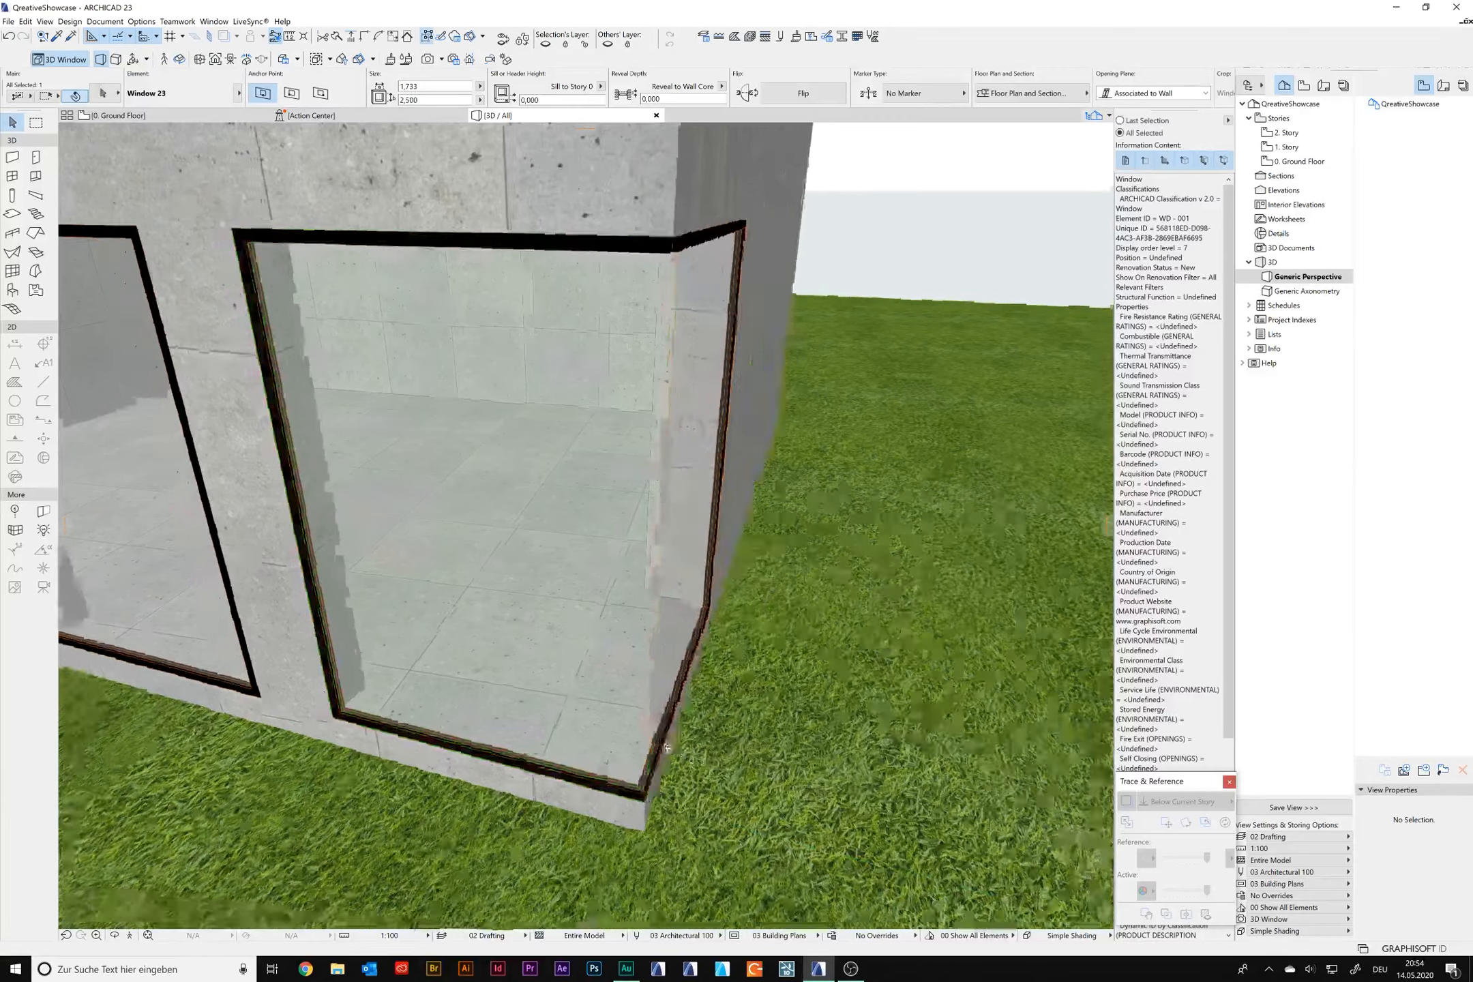
scroll(665, 748, down, 6)
key(Escape)
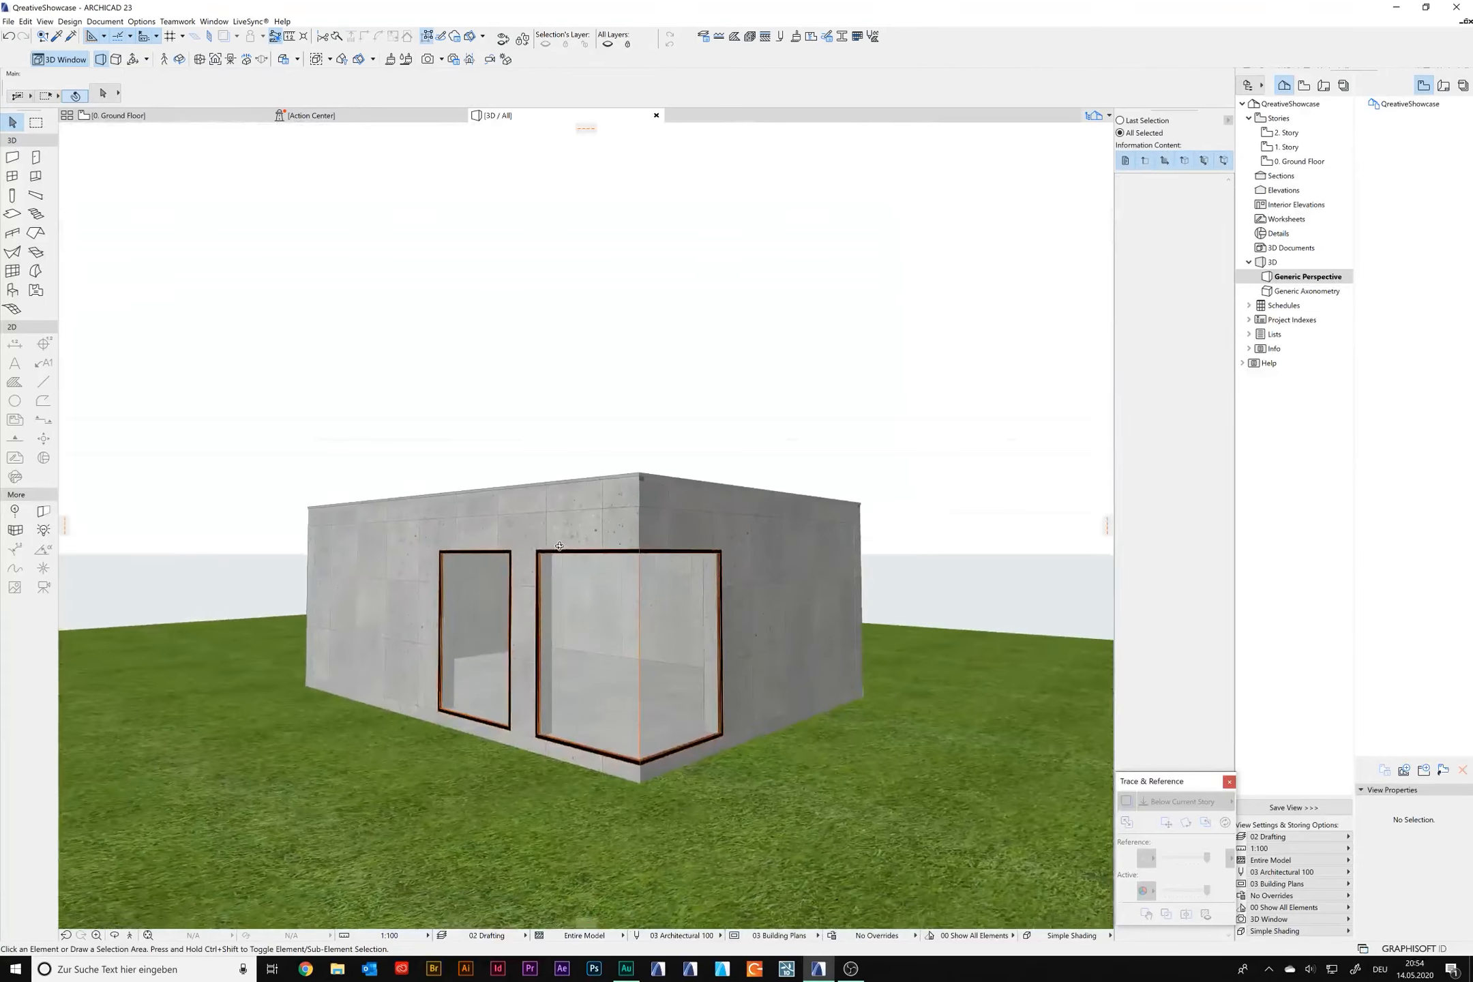
Step: Examine the all-glass corner joint between the two windows from several angles and distances
shift+middle_drag(559, 545, 666, 674)
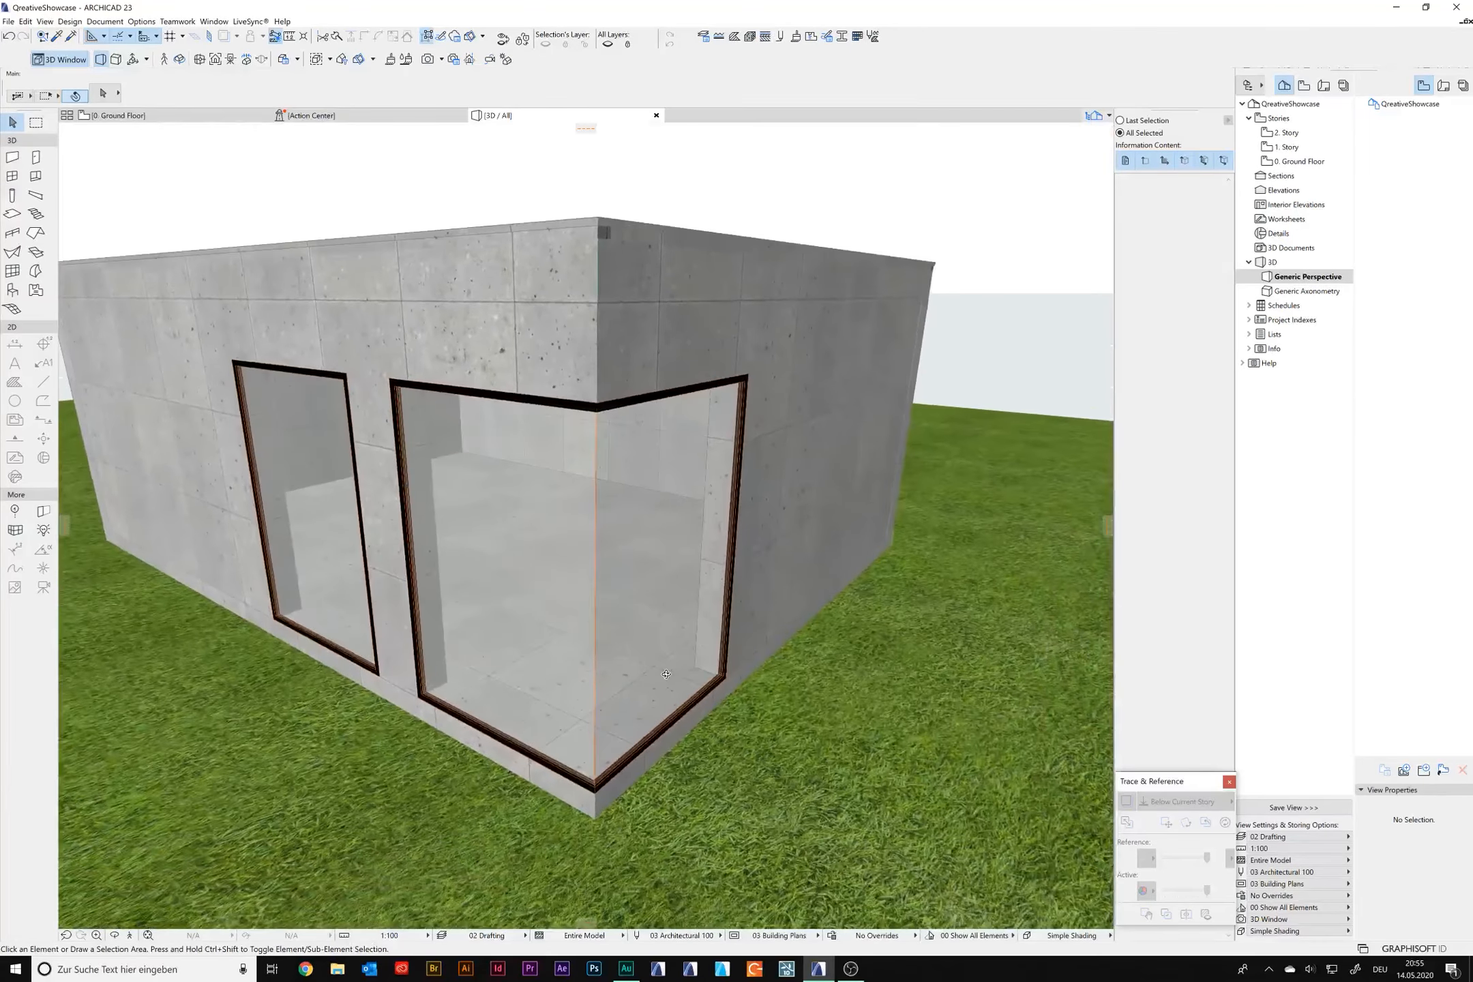
shift+middle_drag(523, 486, 810, 475)
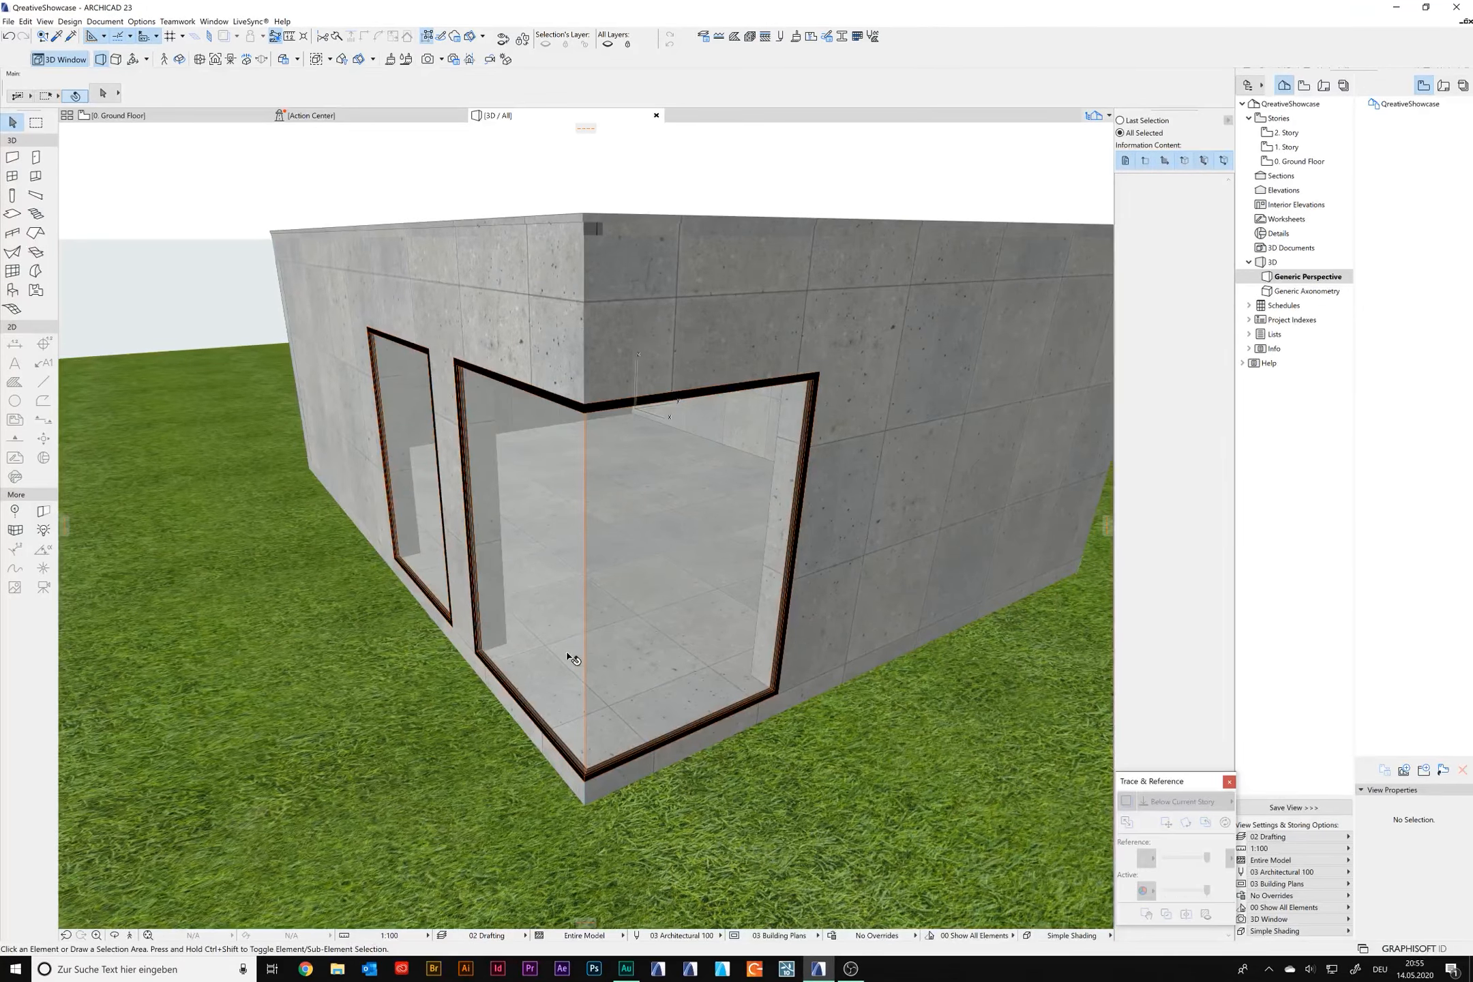
scroll(522, 665, up, 6)
scroll(507, 643, down, 3)
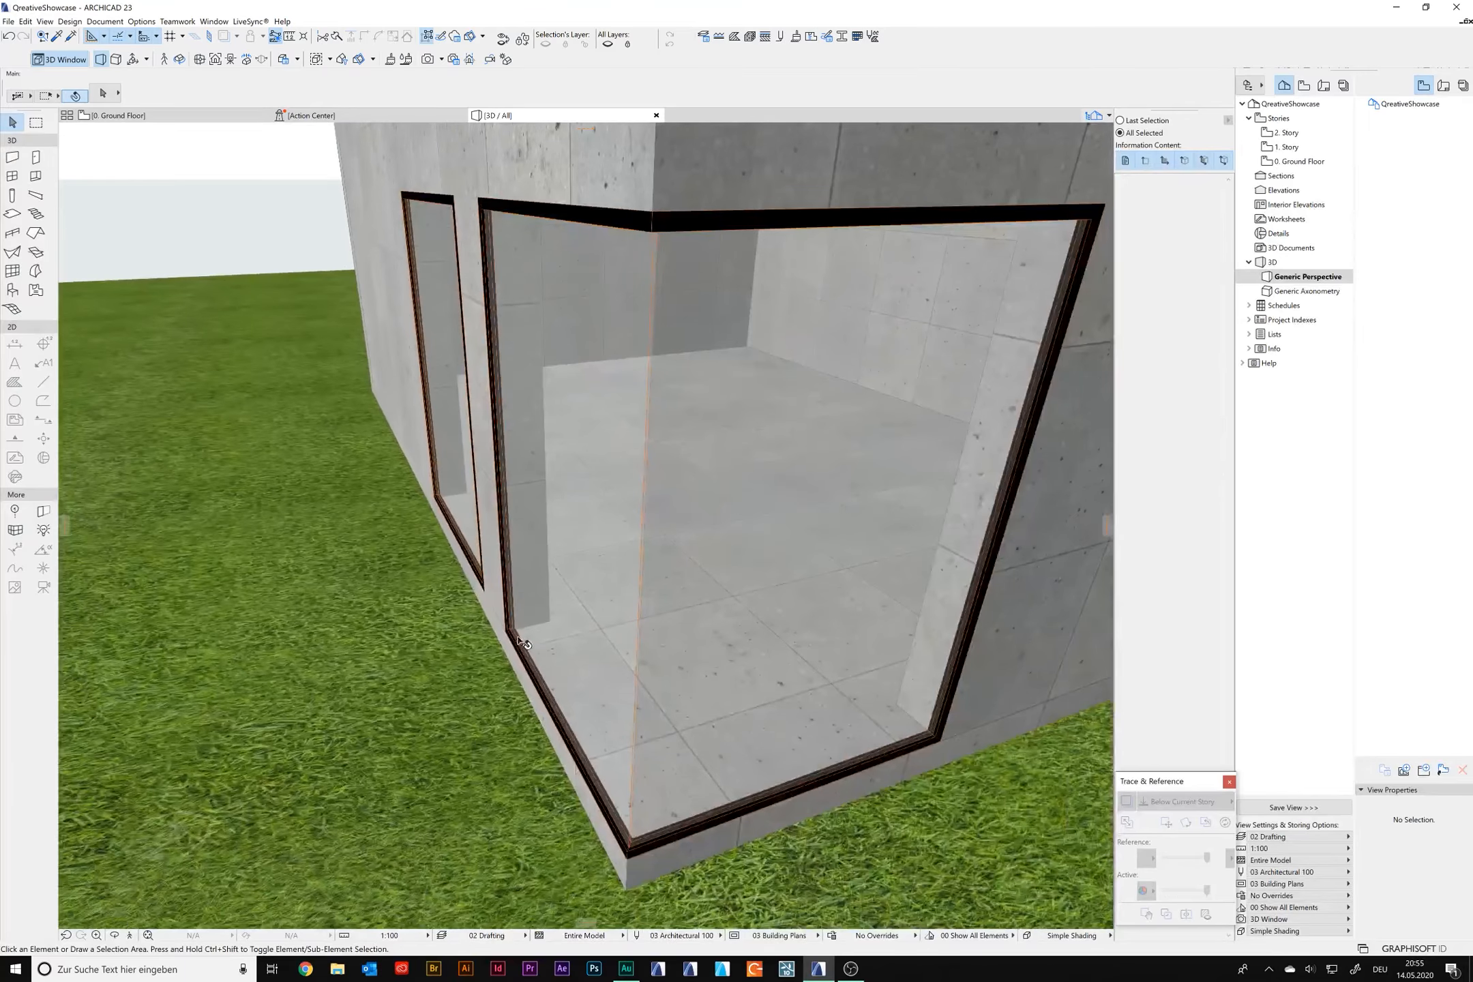
scroll(512, 607, down, 3)
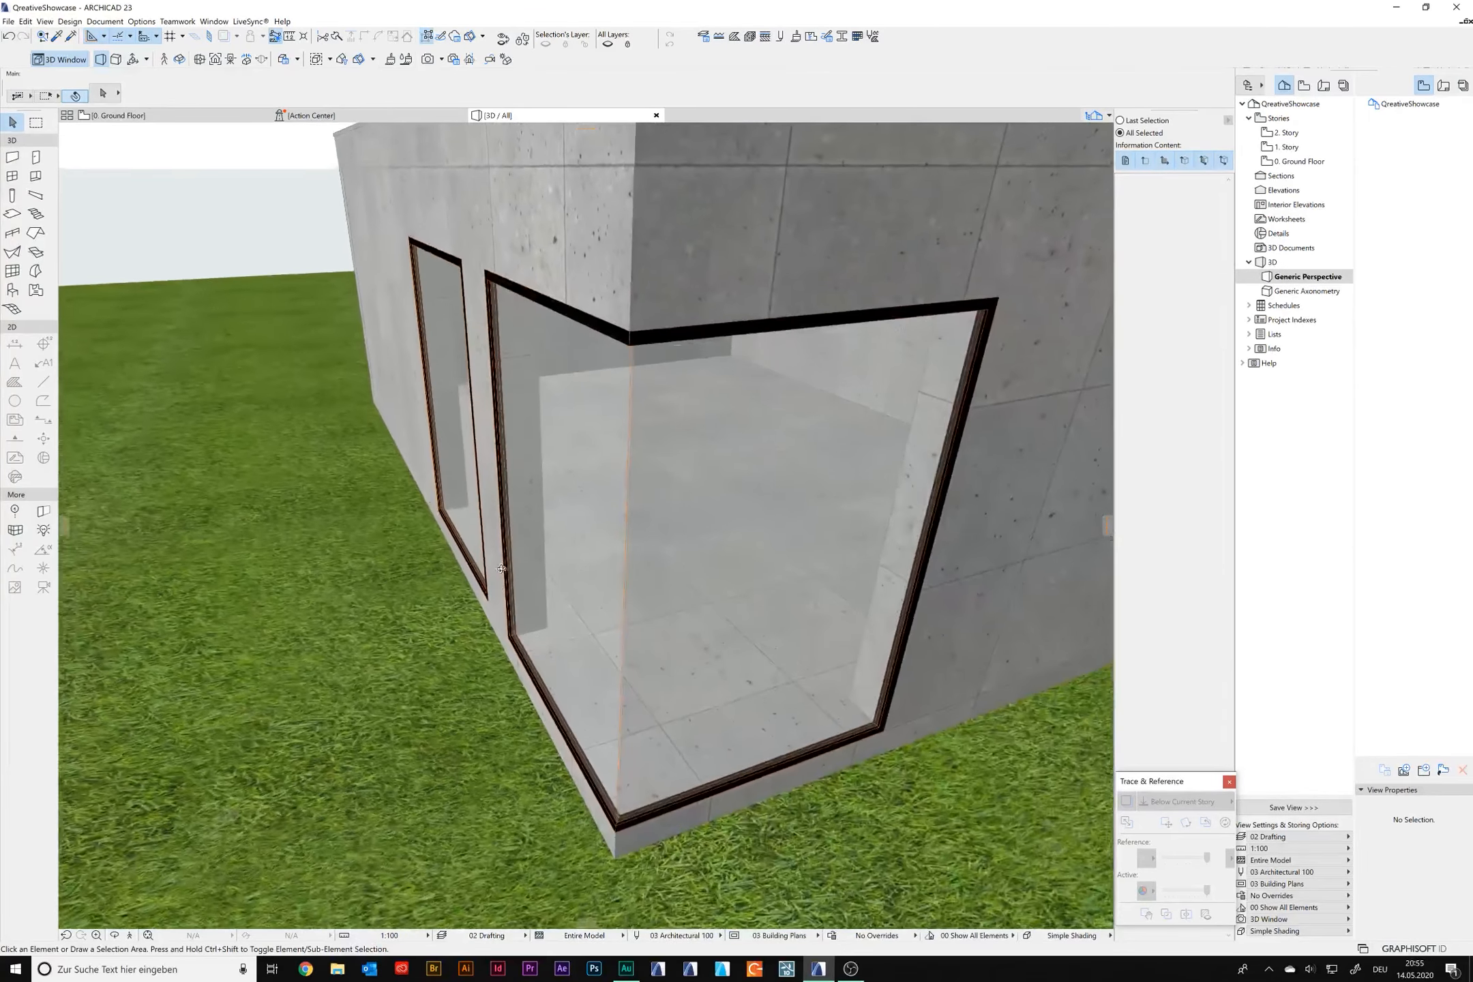
scroll(505, 498, up, 2)
scroll(611, 327, down, 3)
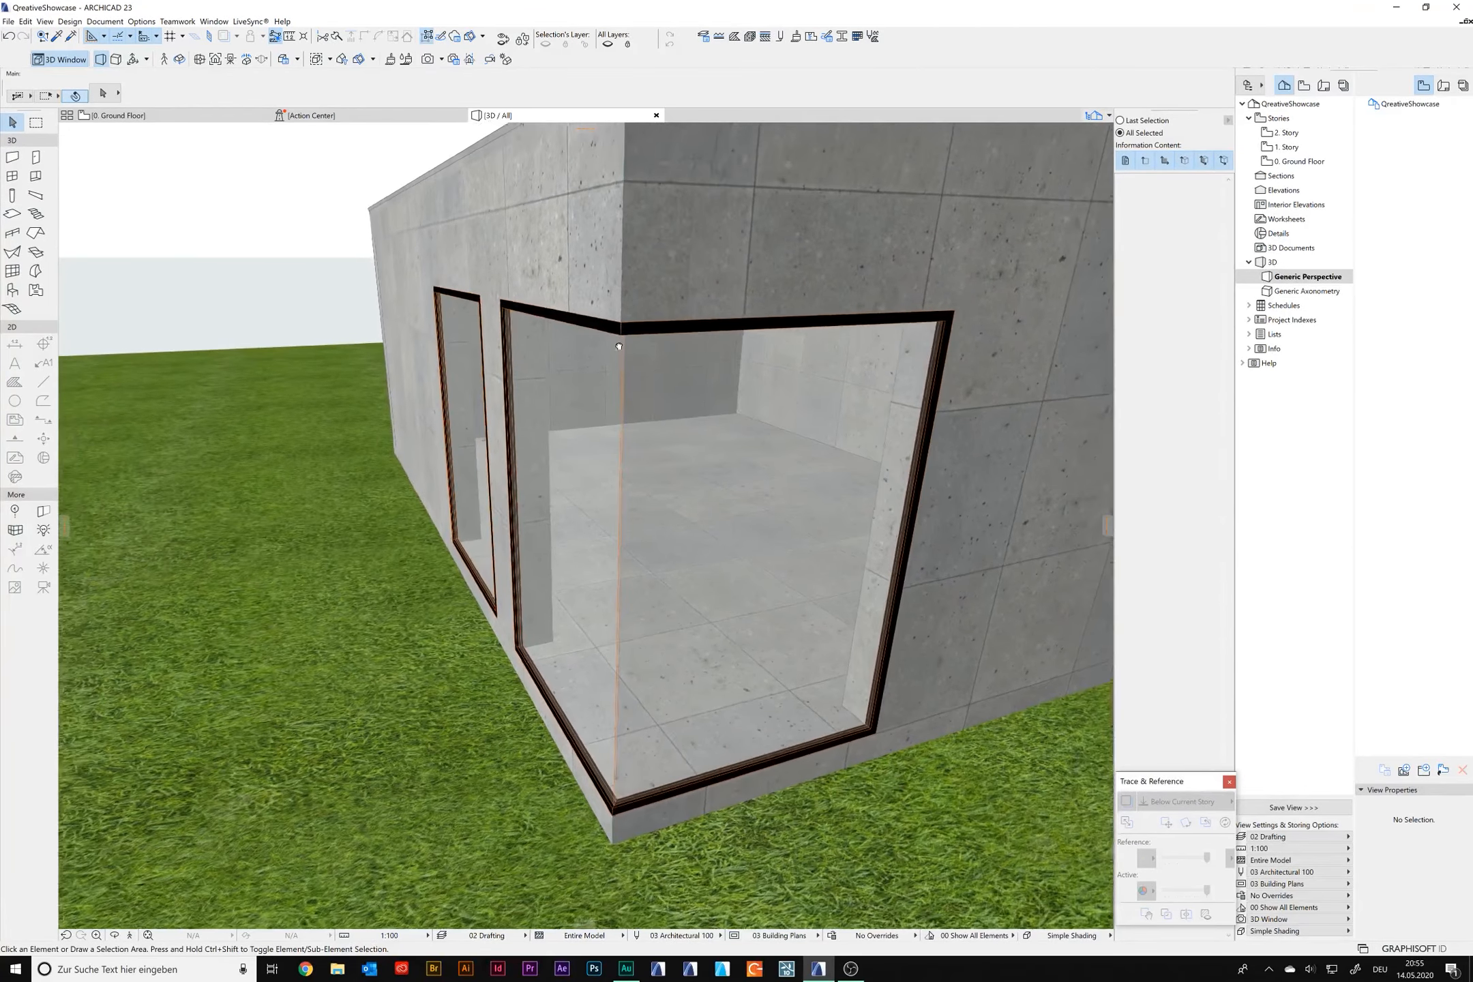
scroll(611, 353, up, 2)
Step: Set the reveal depth of both corner windows to 0.2
click(576, 477)
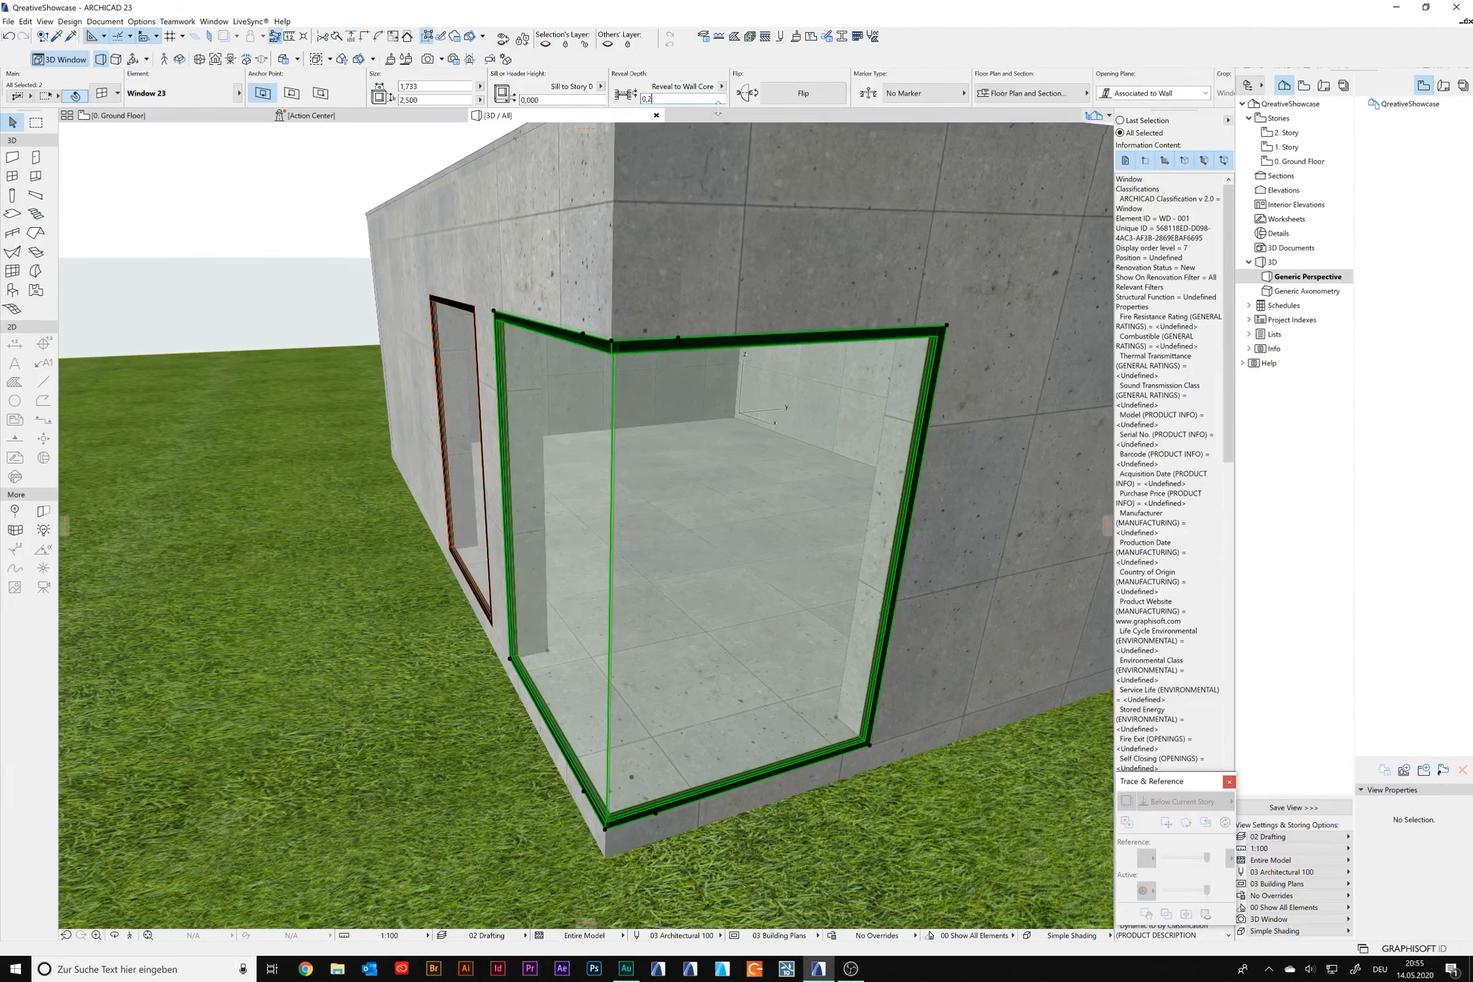
key(Return)
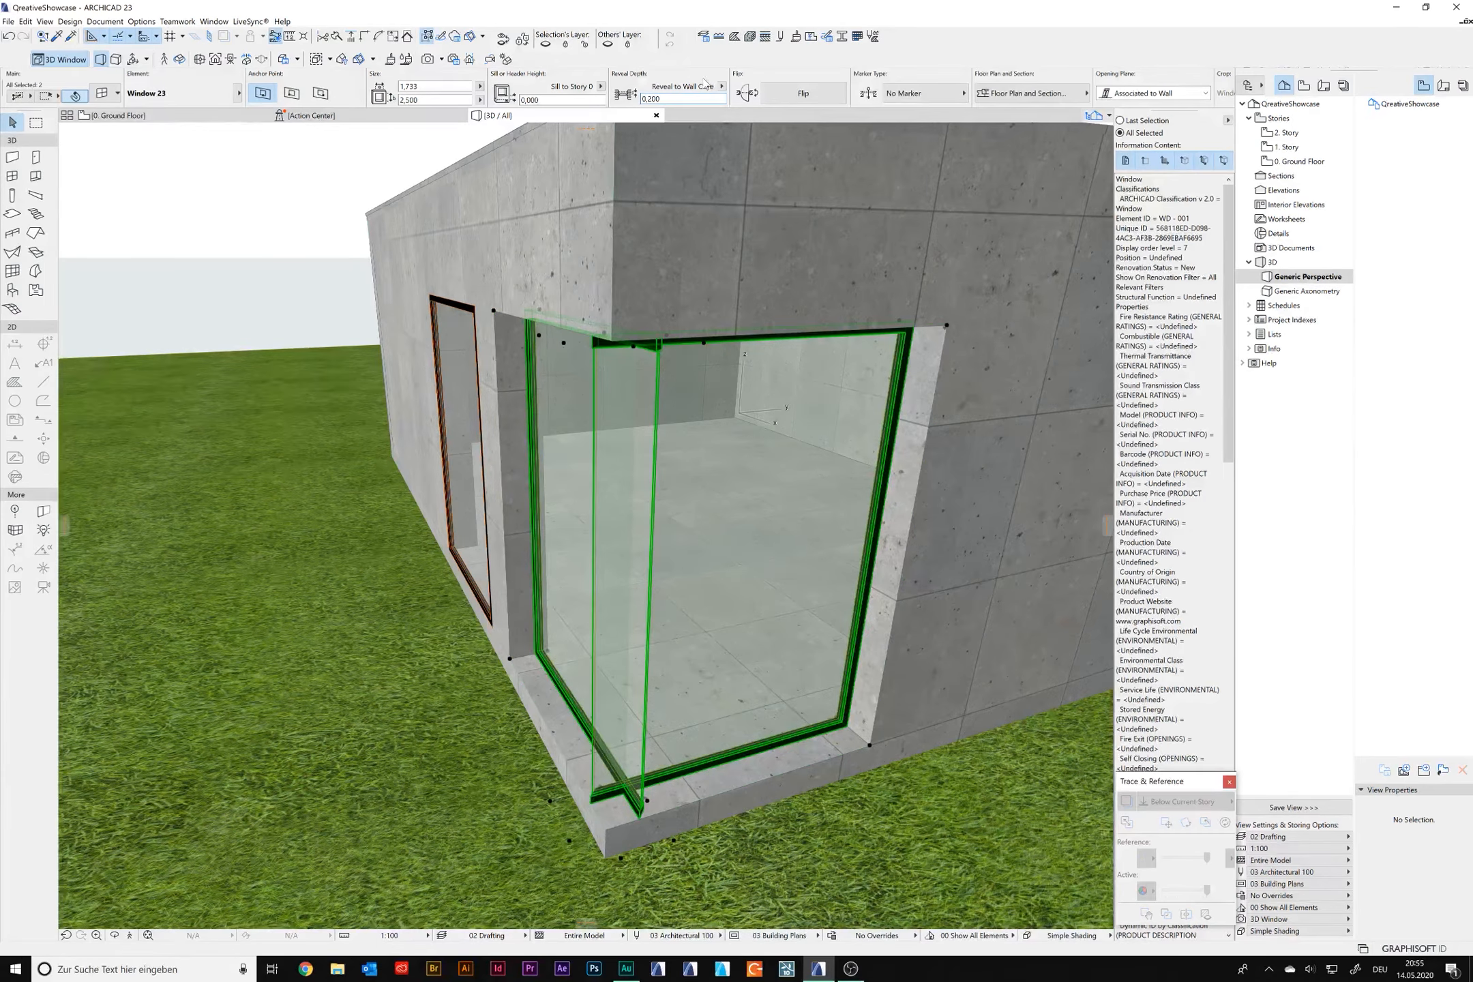
shift+middle_drag(708, 376, 1005, 506)
scroll(725, 667, down, 5)
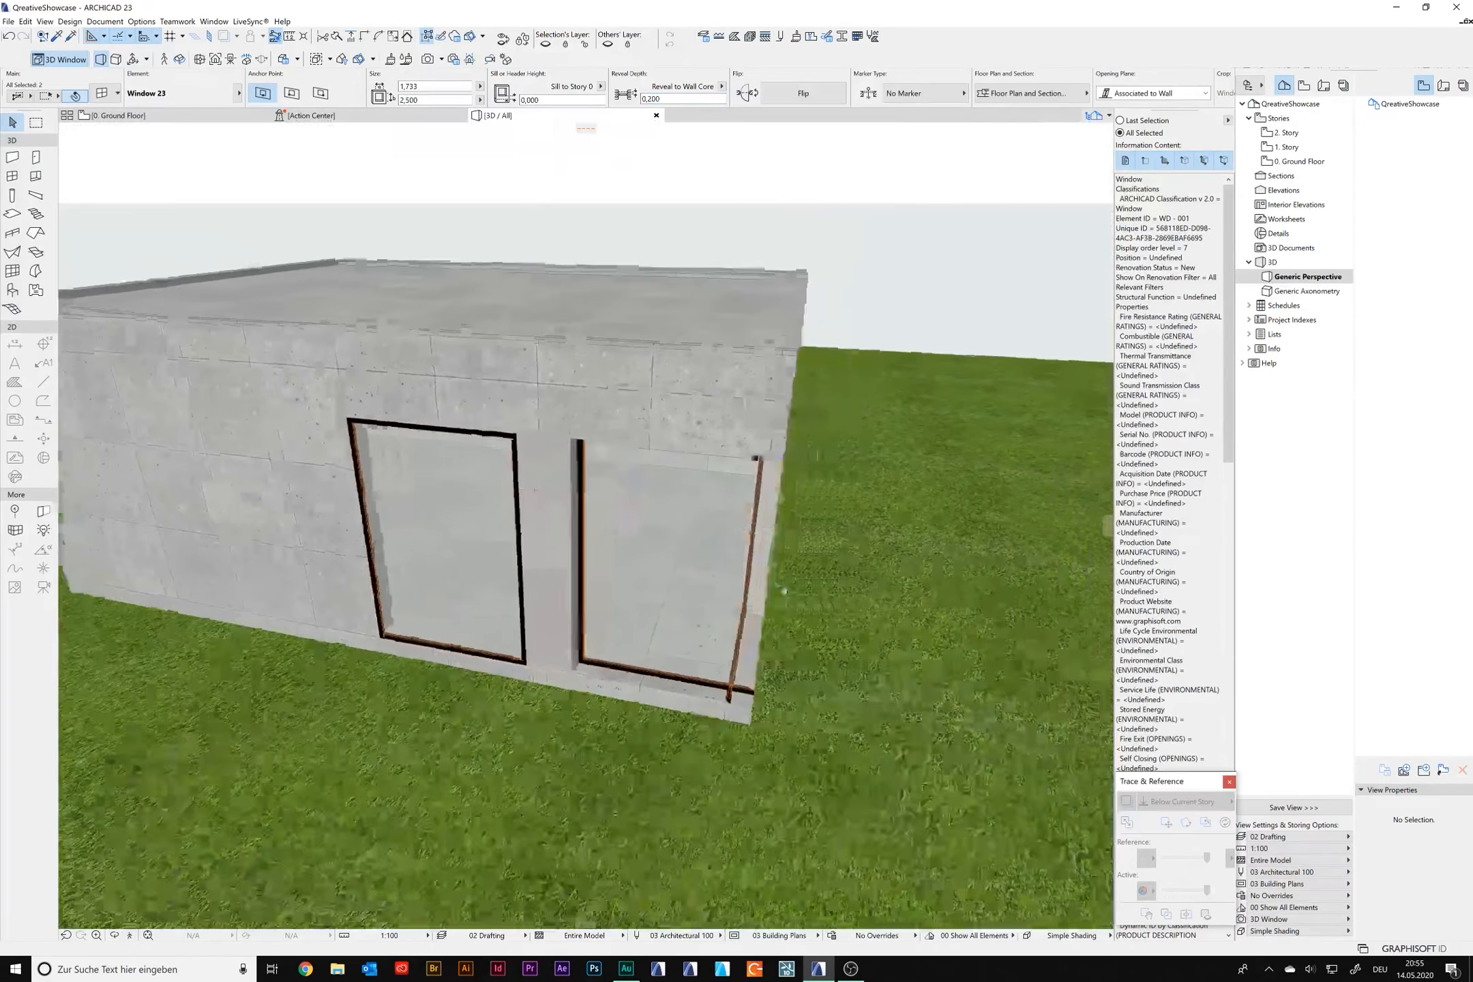
scroll(725, 666, up, 3)
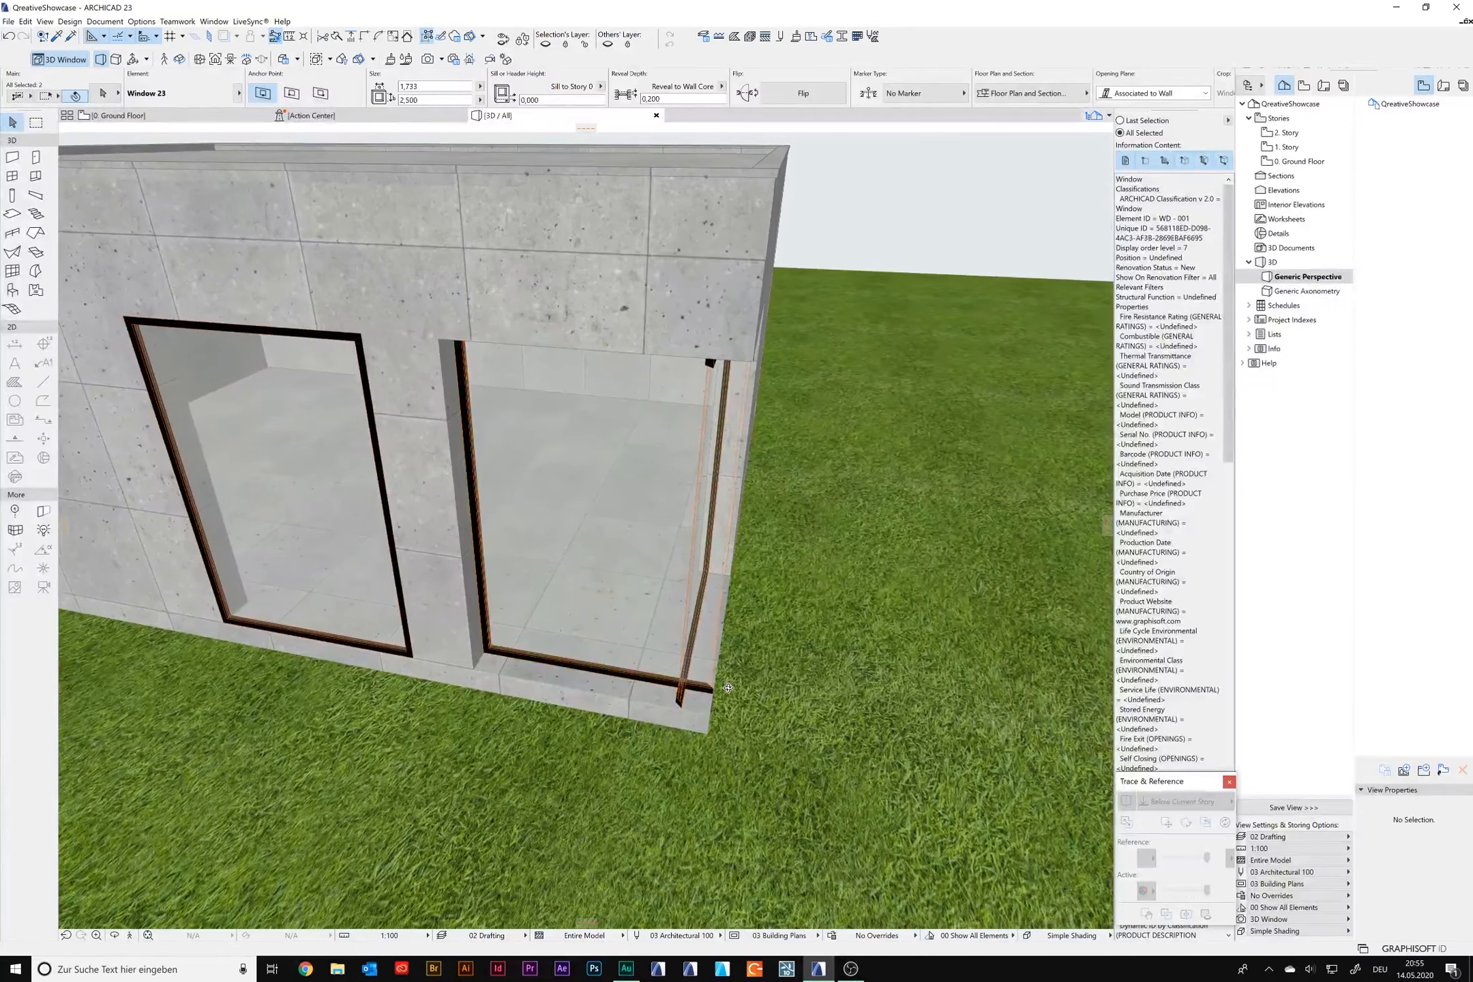
scroll(669, 670, up, 1)
scroll(684, 719, down, 1)
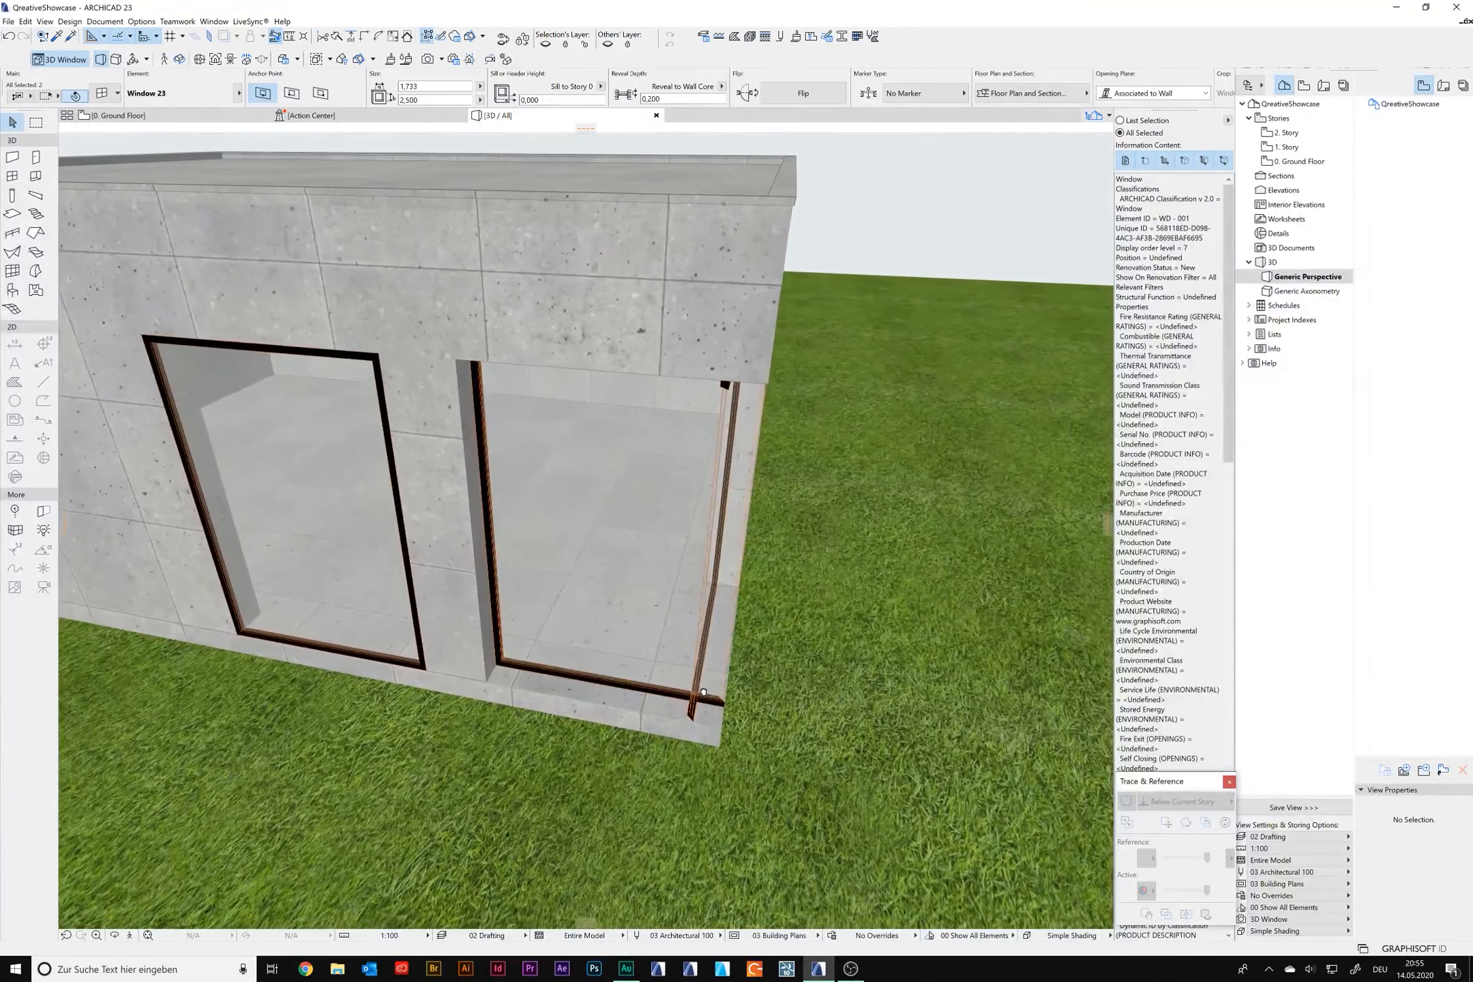
scroll(687, 718, up, 1)
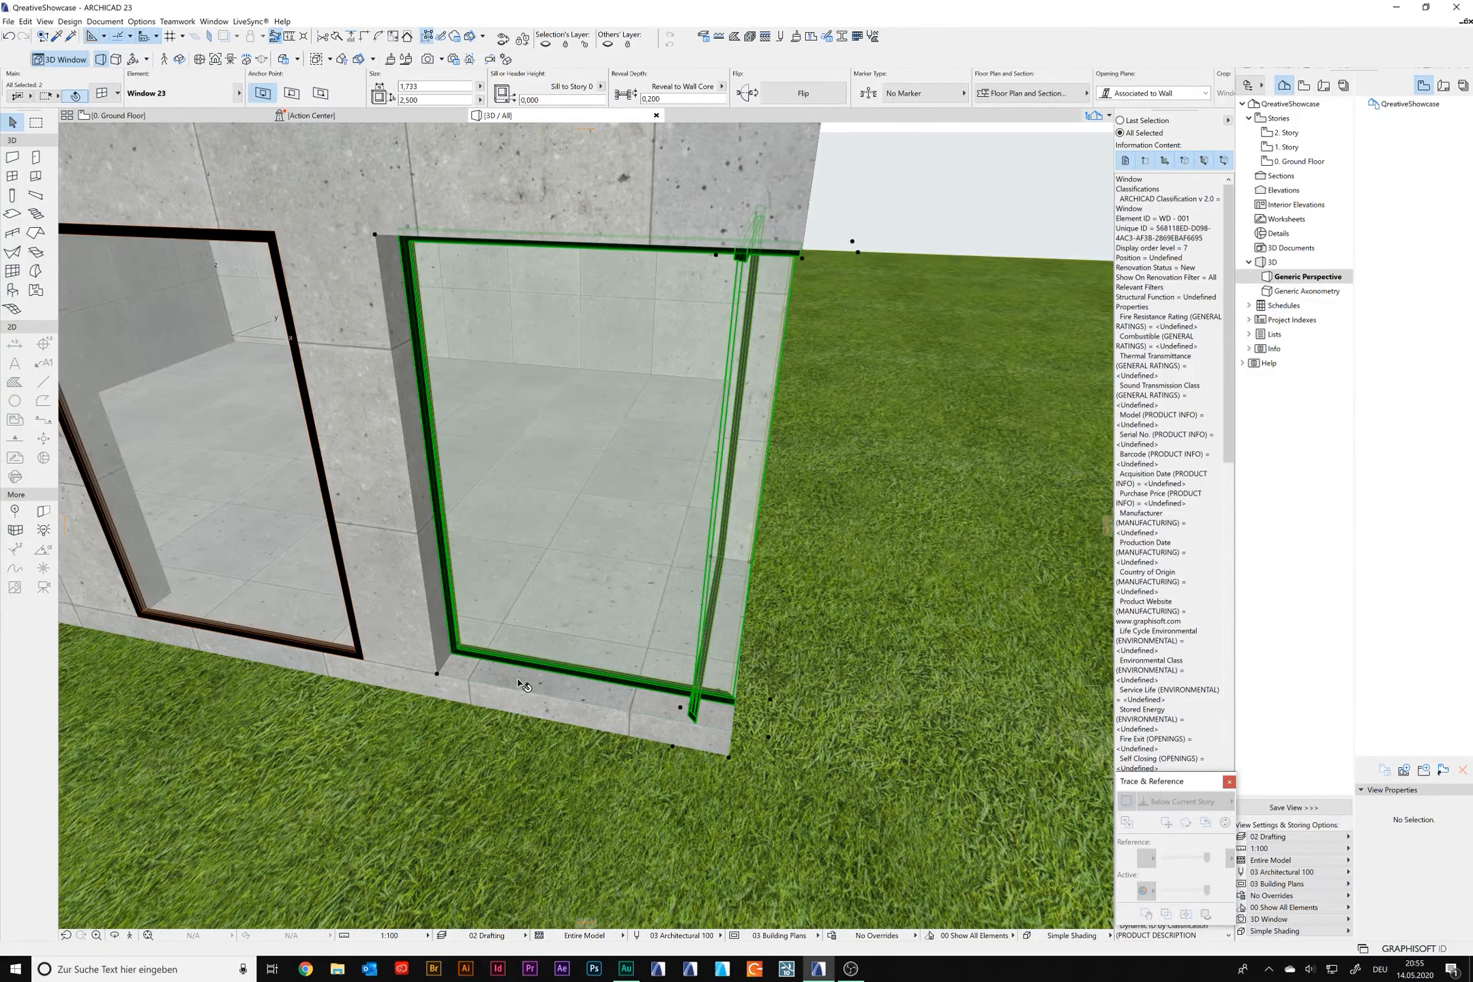
middle_drag(627, 697, 612, 714)
key(Escape)
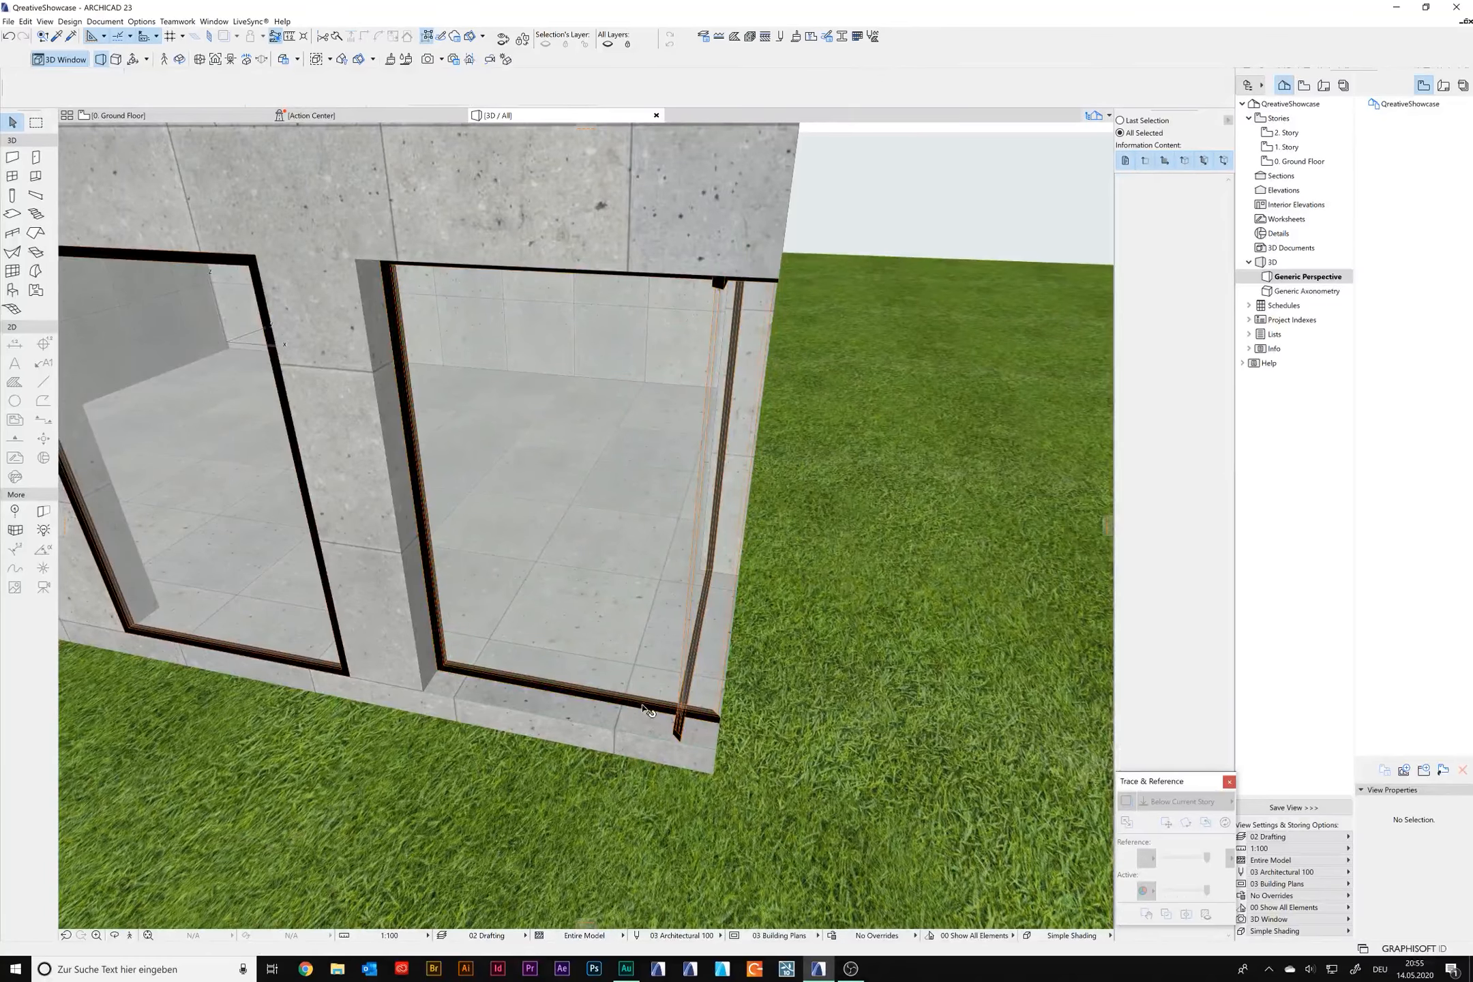
Step: Drag the first corner window from its lower outer opening corner by 0.2 along its wall, away from the building corner
click(648, 711)
scroll(682, 719, up, 3)
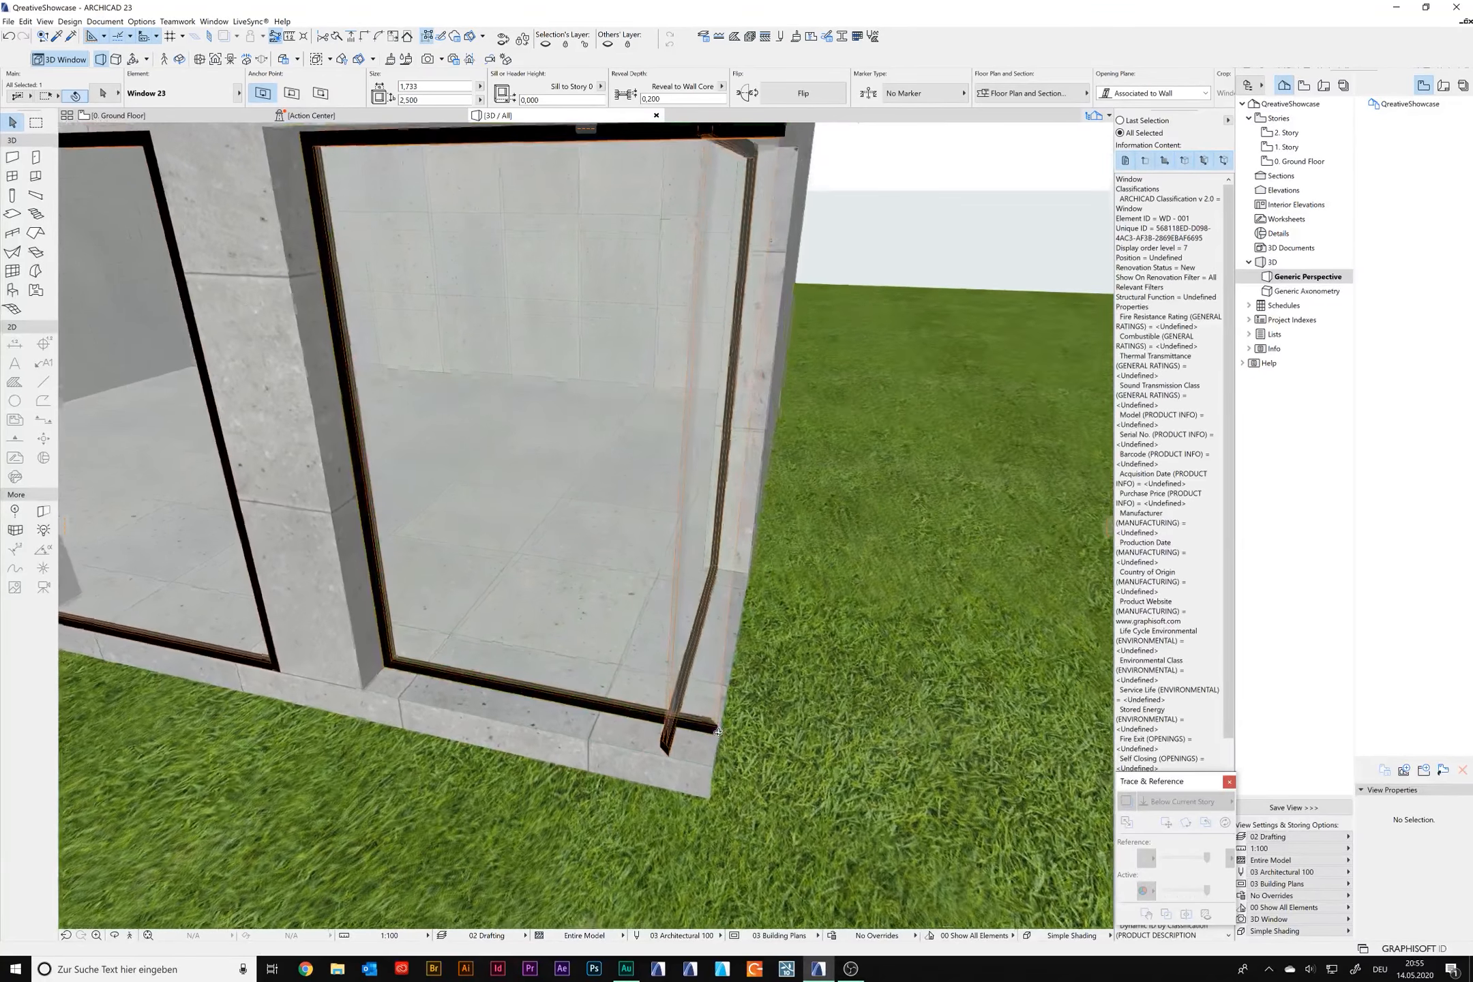
mouse_move(718, 732)
shift+middle_down()
mouse_move(725, 713)
mouse_move(726, 738)
shift+middle_up()
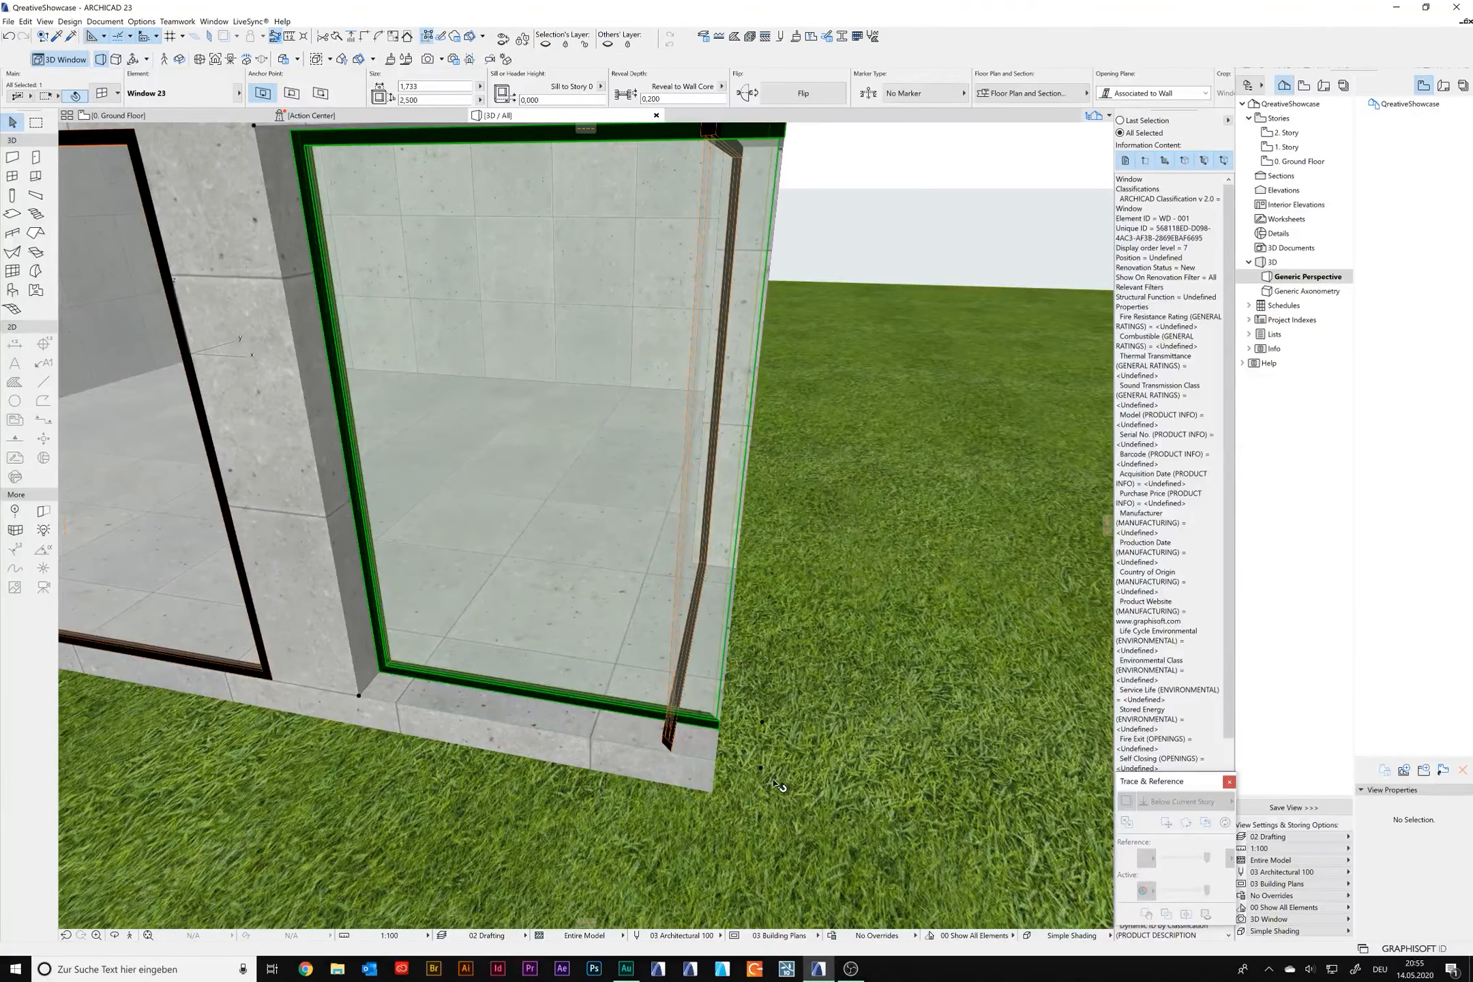
key(ctrl+d)
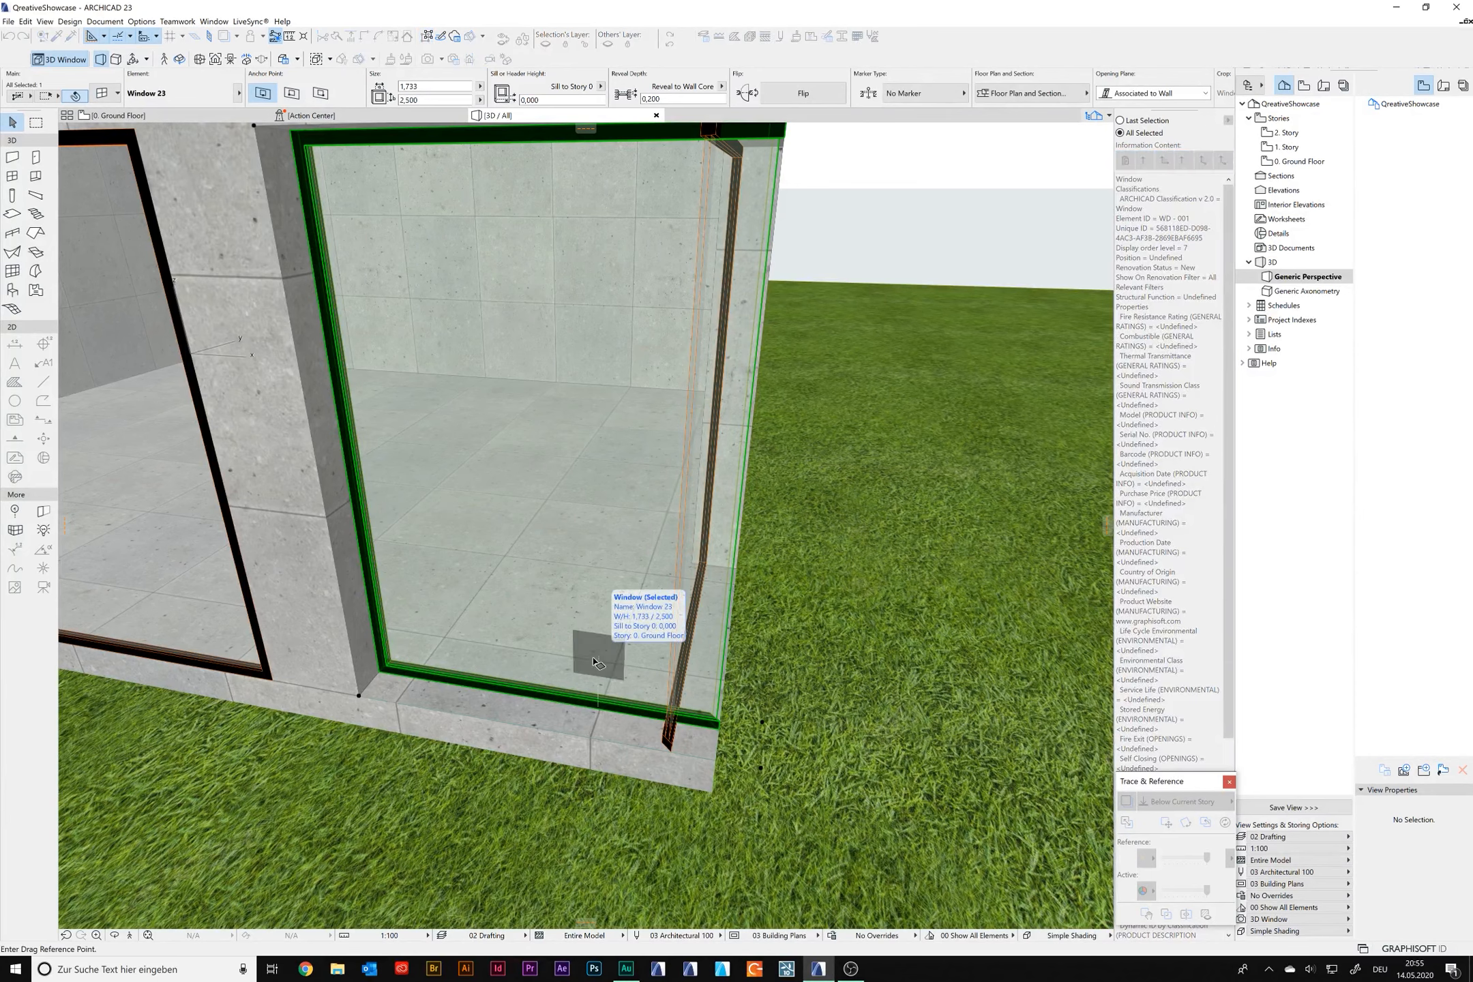
click(356, 696)
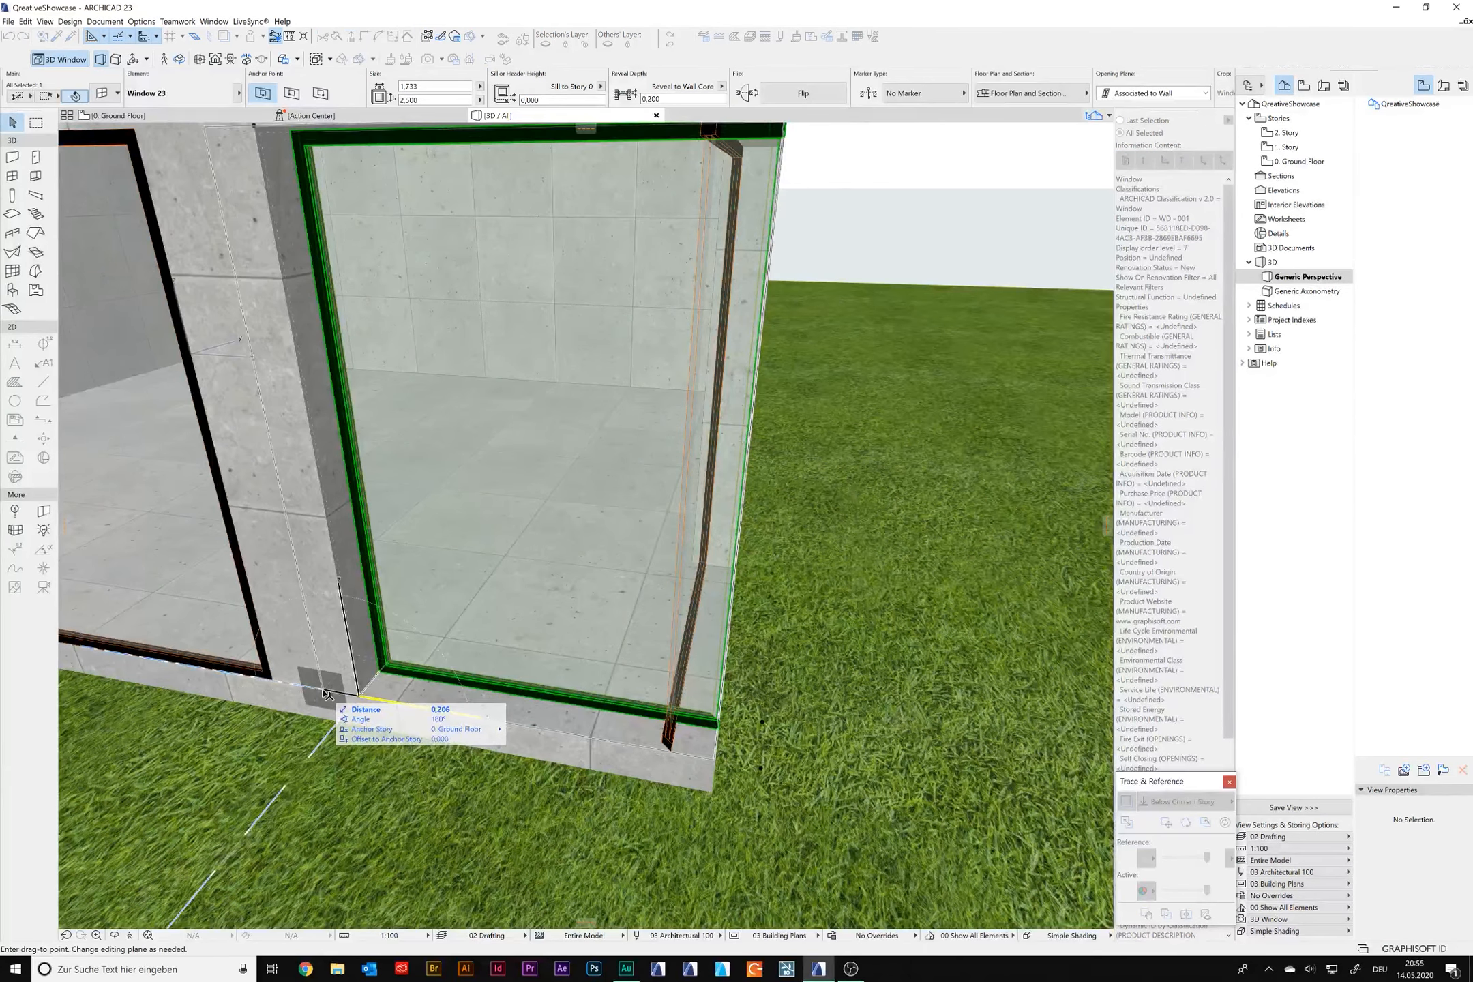
text(0)
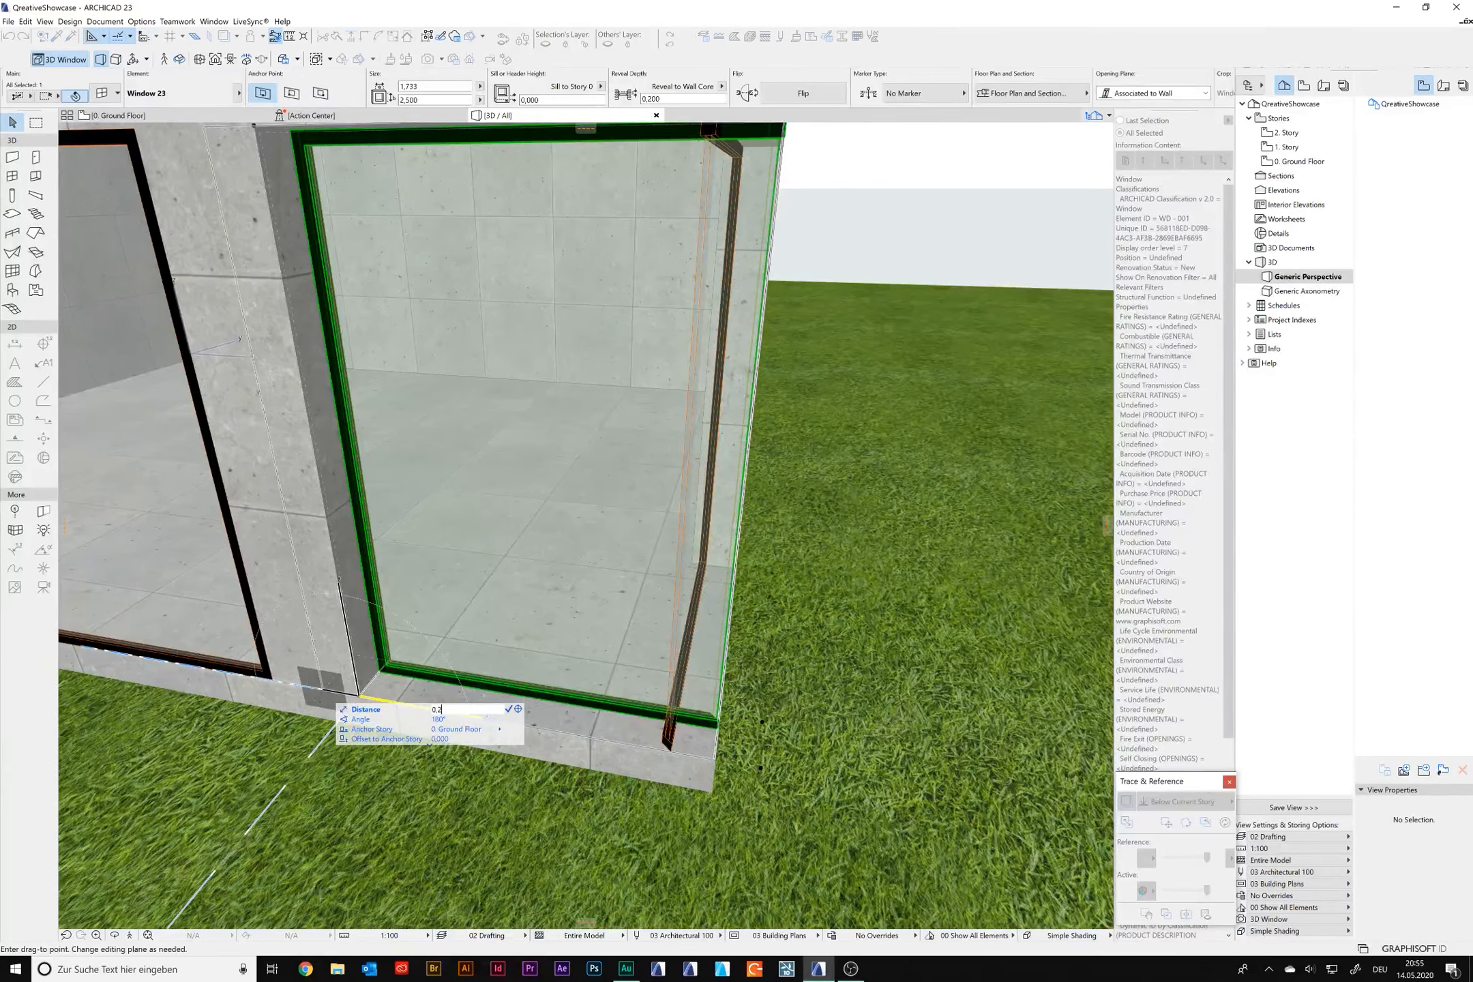
key(Return)
key(Escape)
Step: Drag the second corner window along its wall, away from the building corner, so its glass edge meets the first window's glass
shift+middle_drag(914, 682, 657, 723)
click(679, 756)
drag(529, 857, 531, 841)
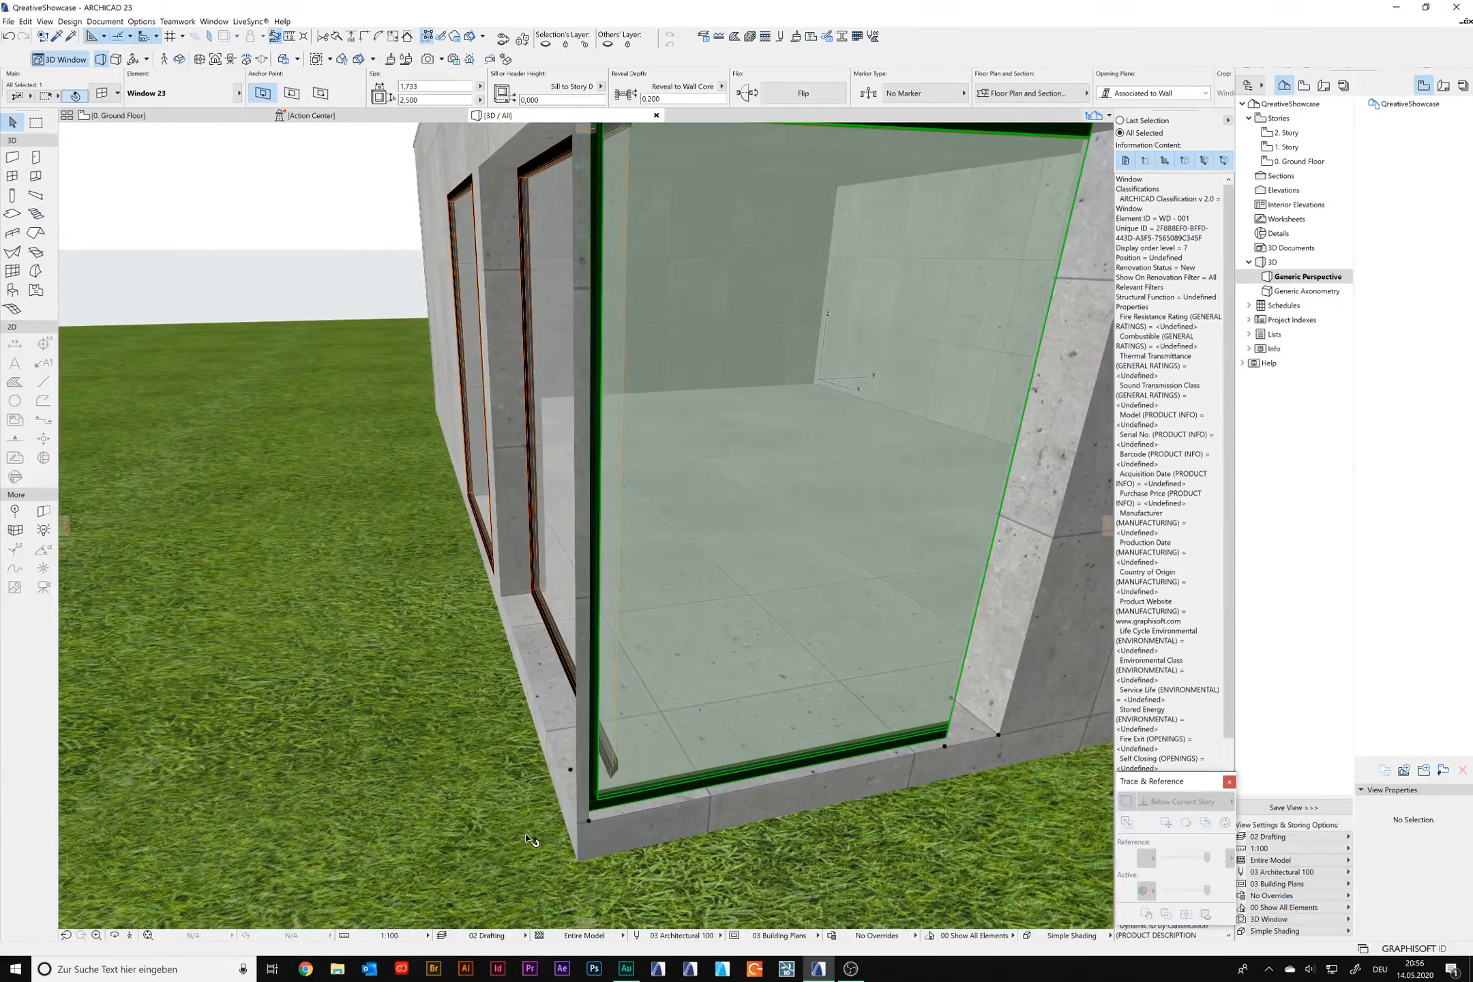
key(ctrl+z)
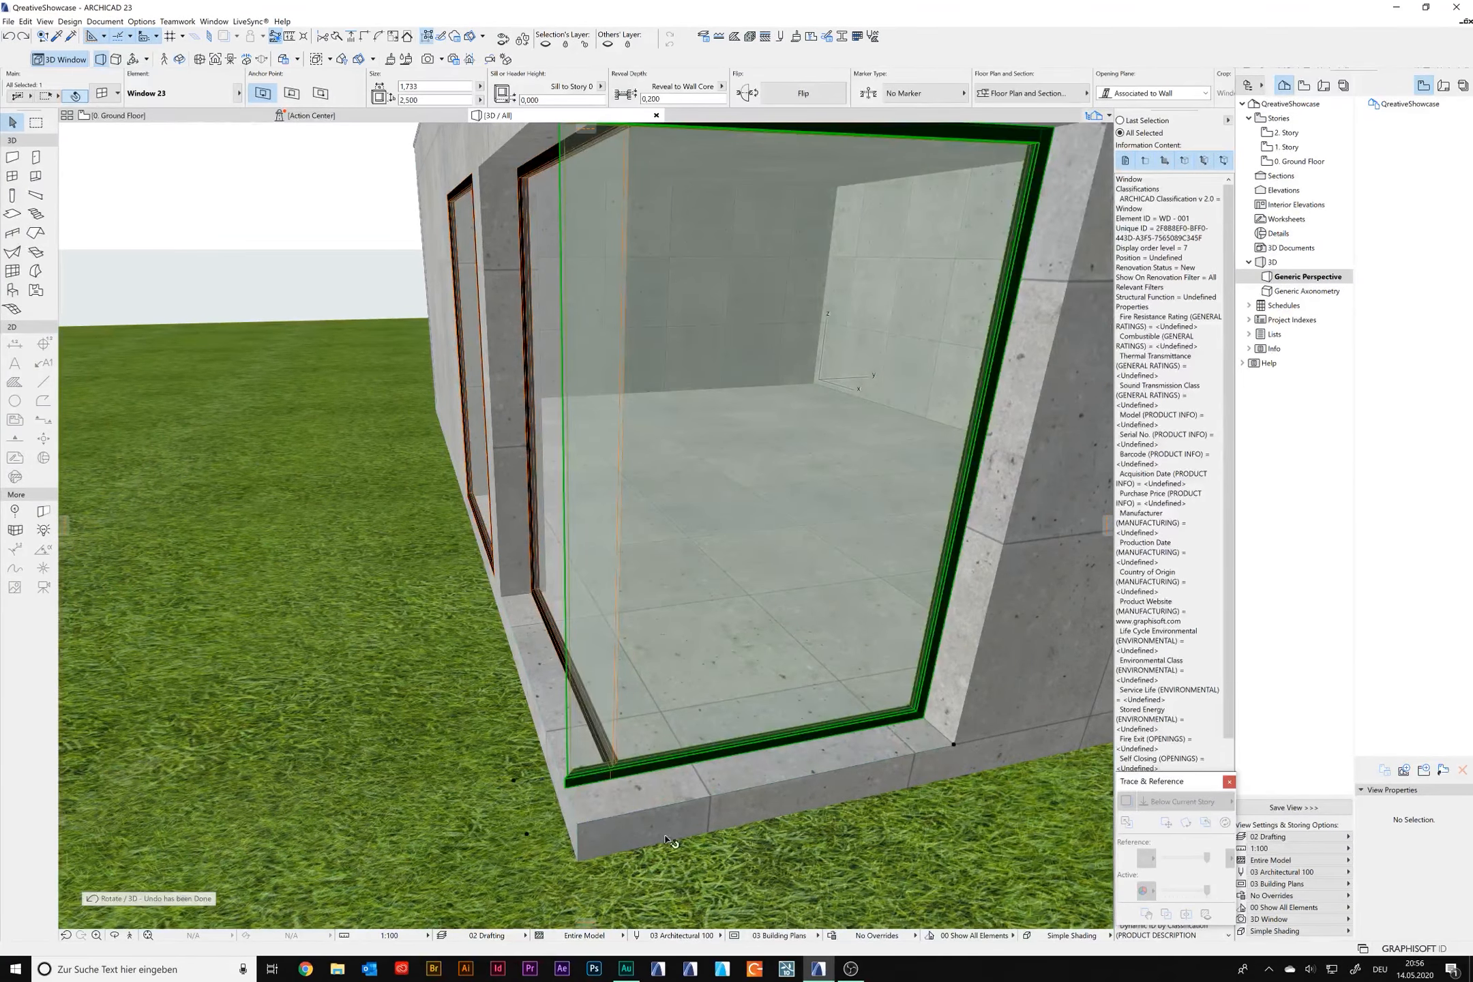
click(954, 744)
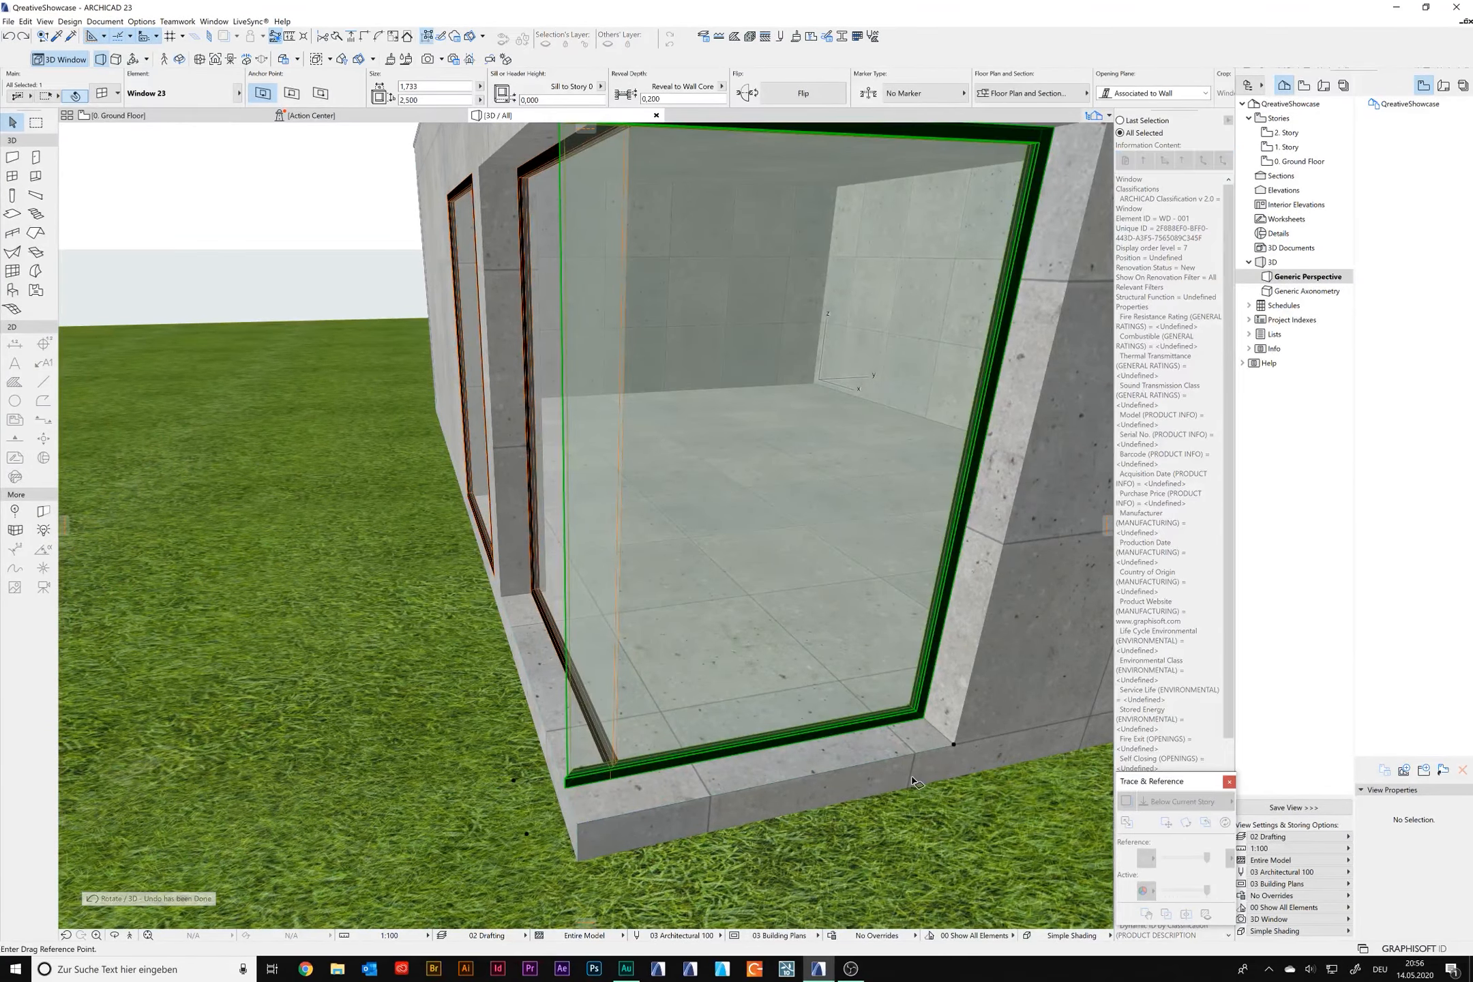
click(999, 742)
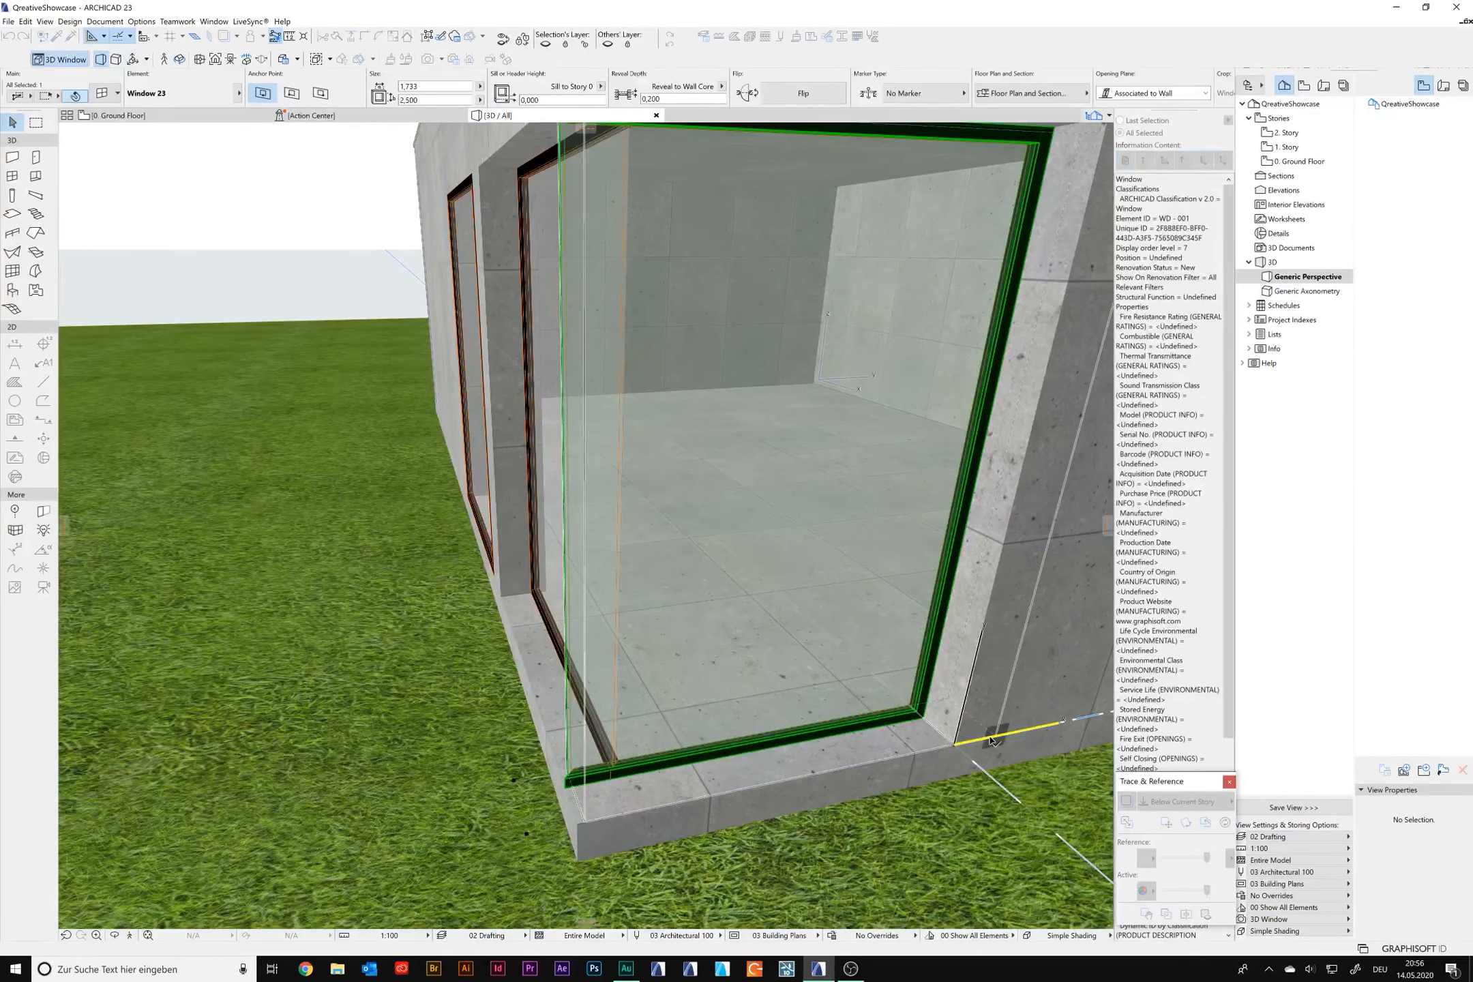
key(Escape)
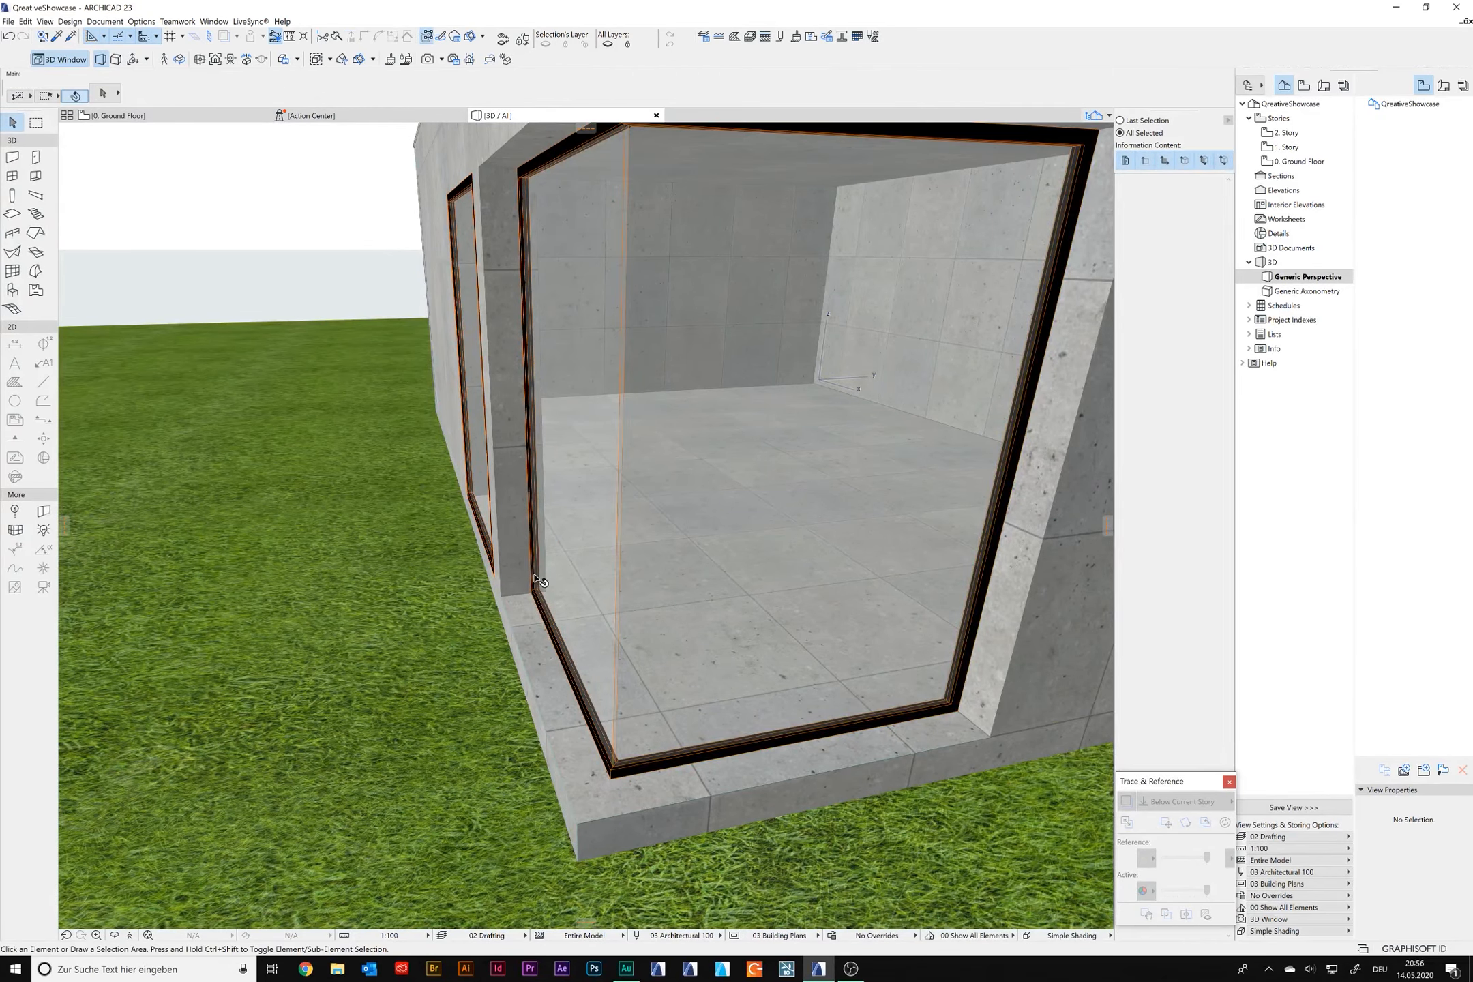
Step: Examine the recessed all-glass corner window from several angles and distances around the building corner
scroll(592, 548, down, 5)
shift+middle_drag(594, 544, 639, 528)
scroll(777, 450, up, 6)
scroll(789, 406, down, 5)
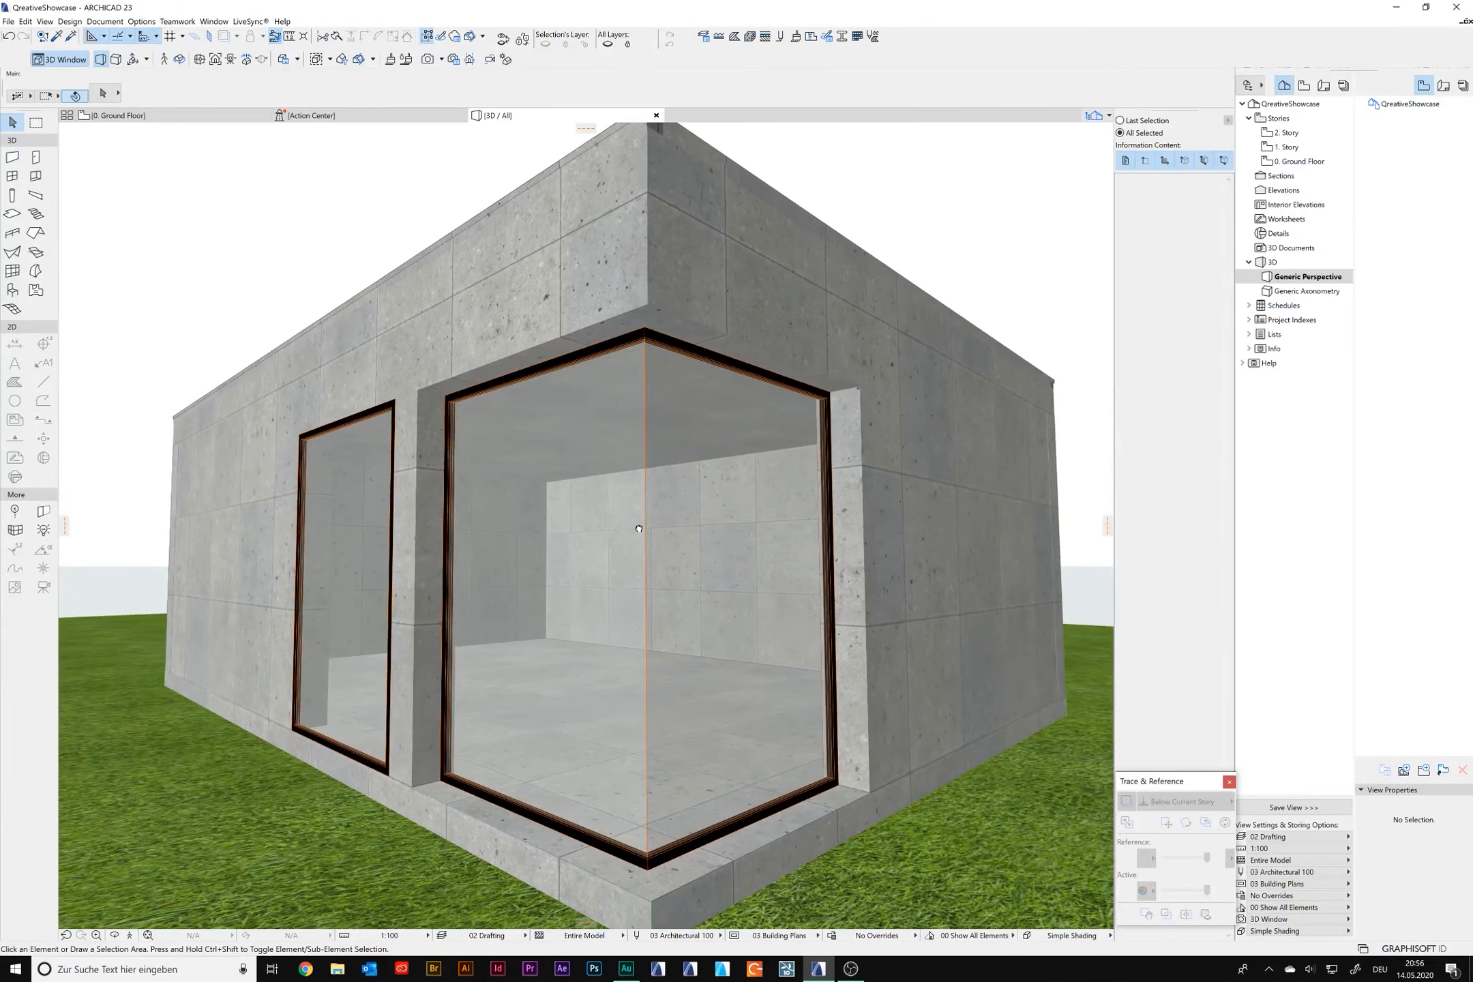
shift+middle_drag(639, 528, 576, 530)
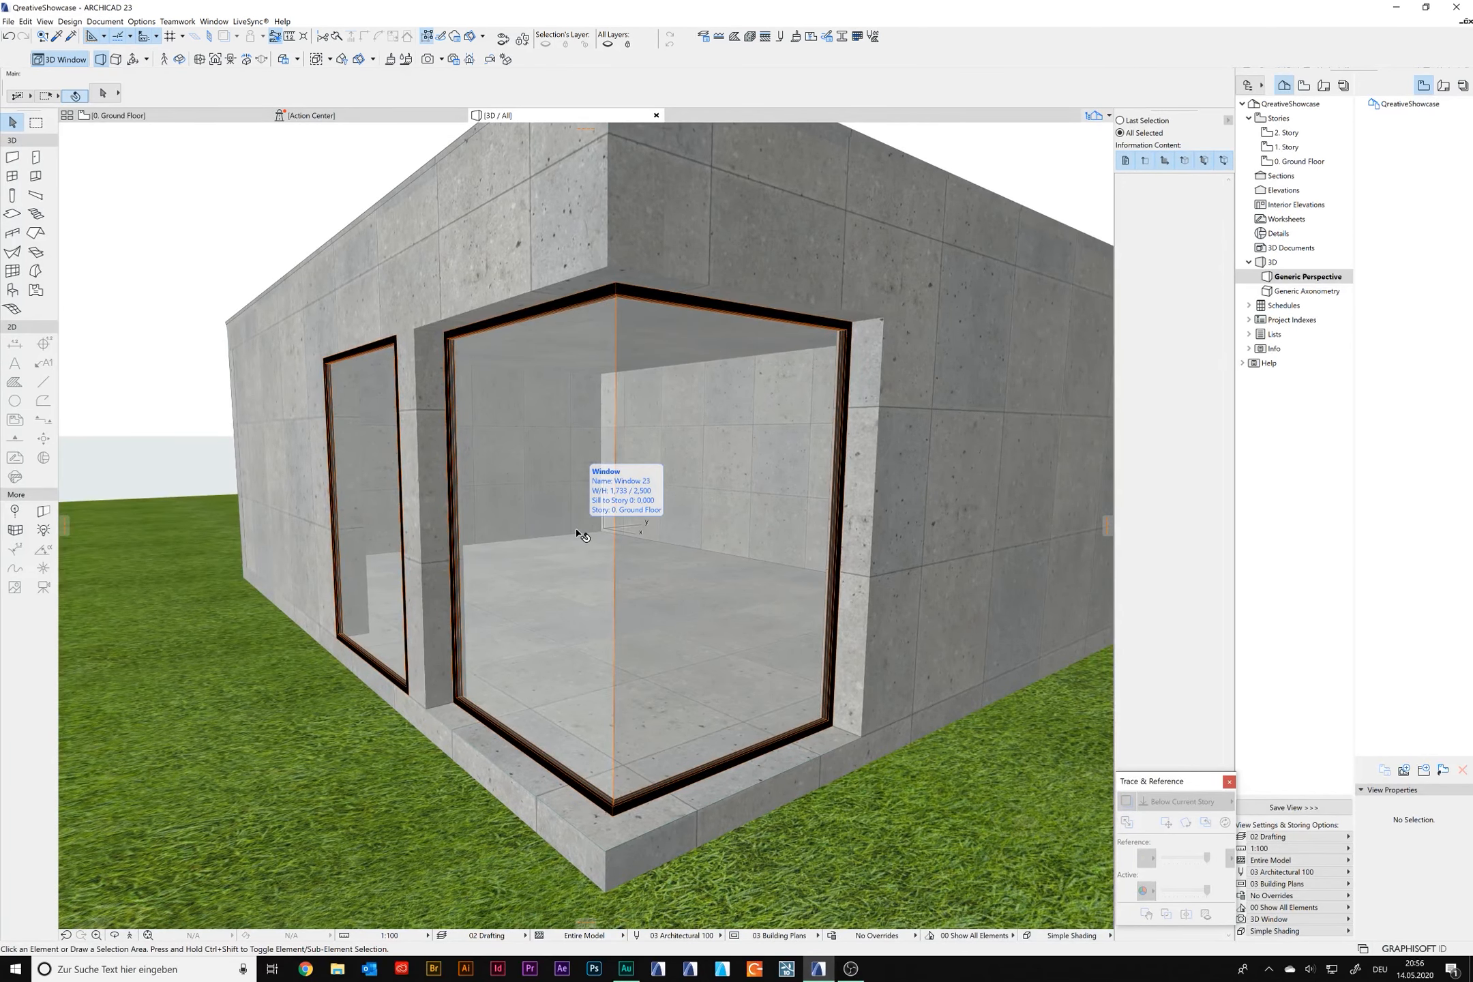
mouse_move(469, 454)
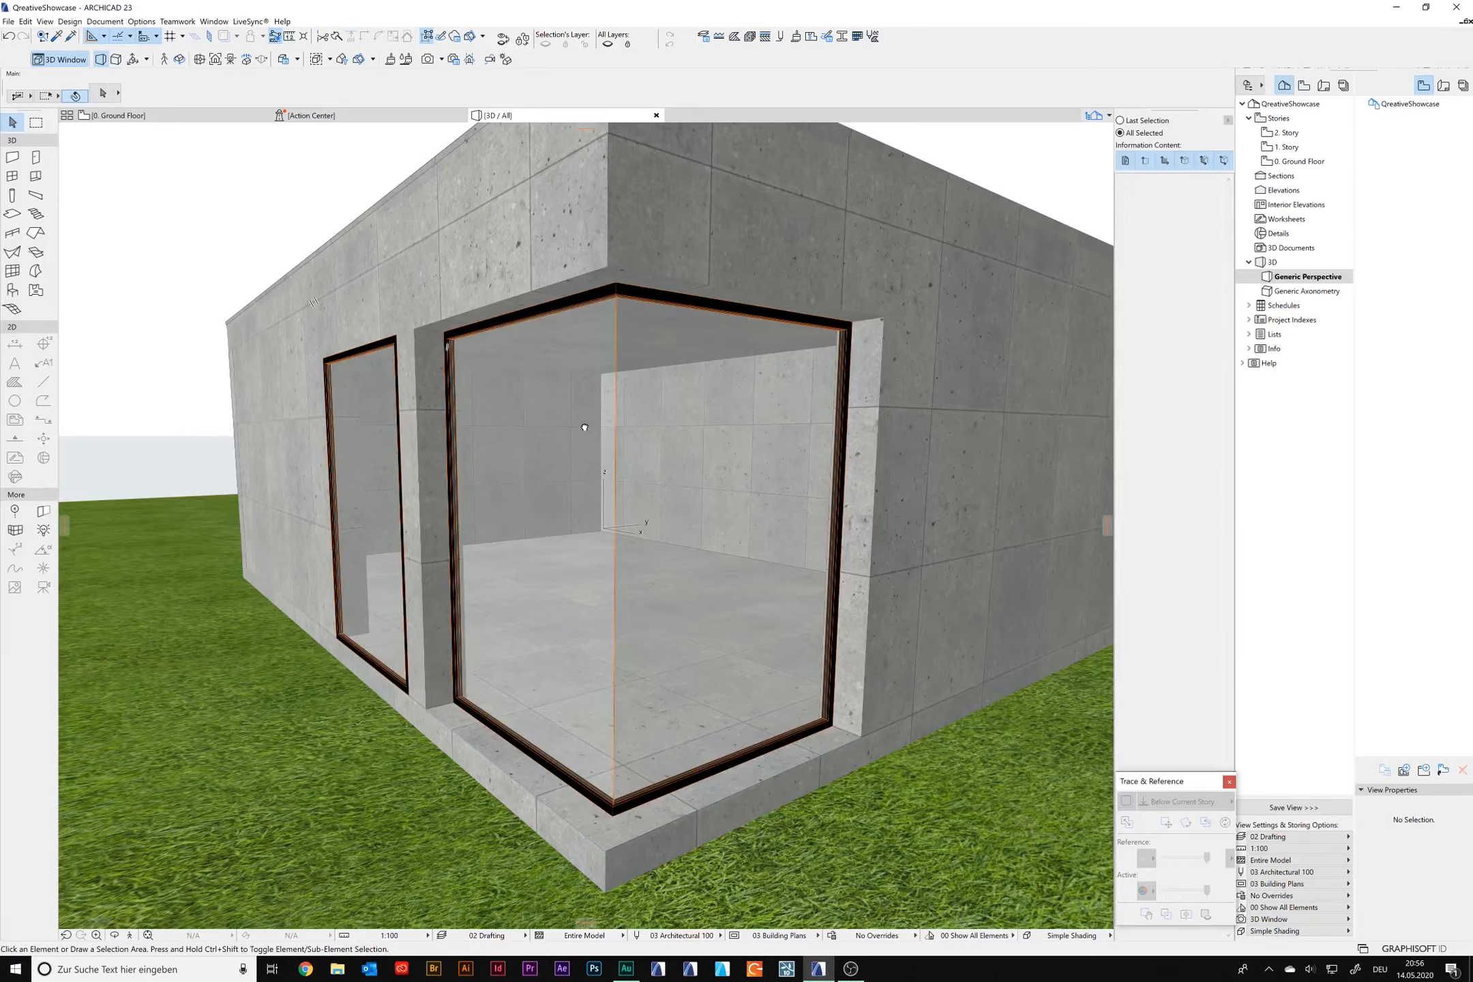
shift+middle_drag(584, 428, 787, 610)
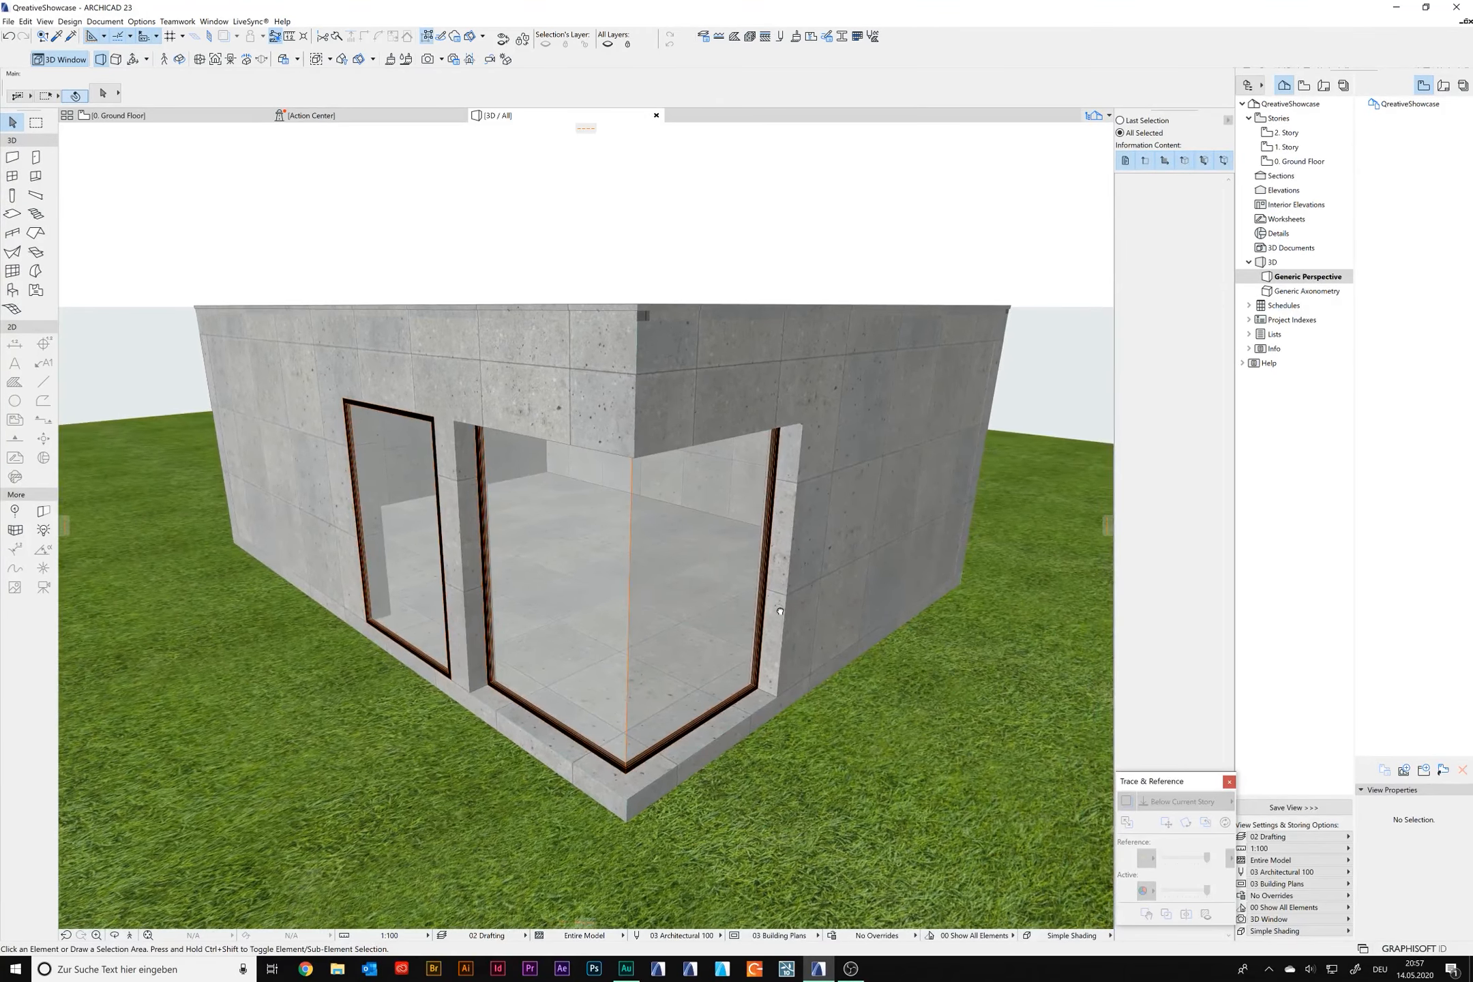